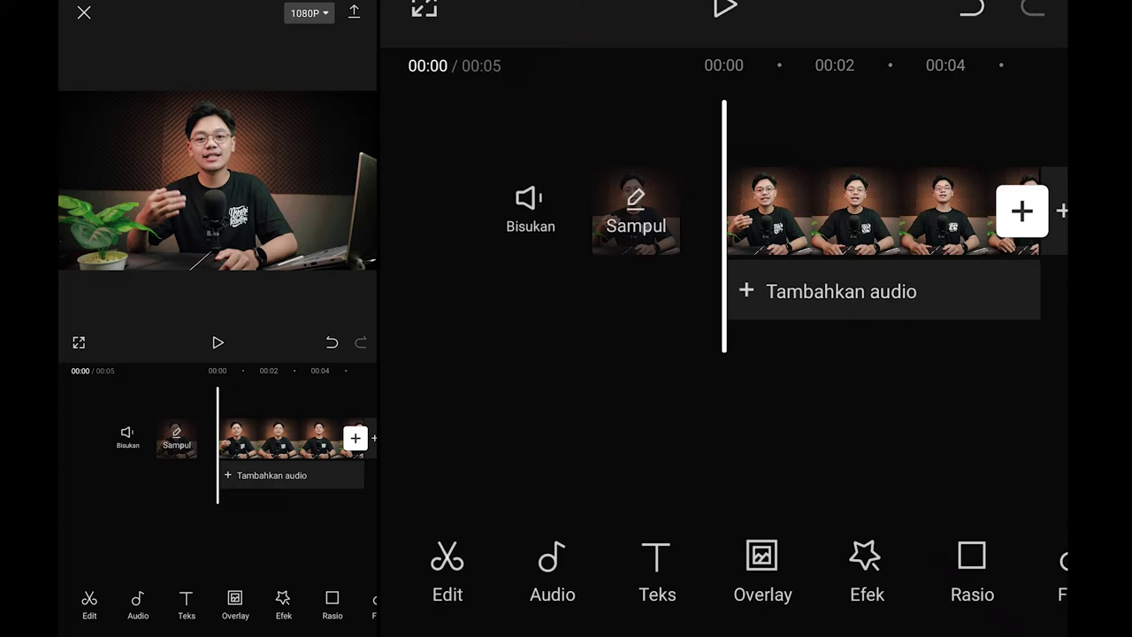
Place the 5-second talking-head video on the main track of a new project.
left_click_drag(938, 339, 892, 339)
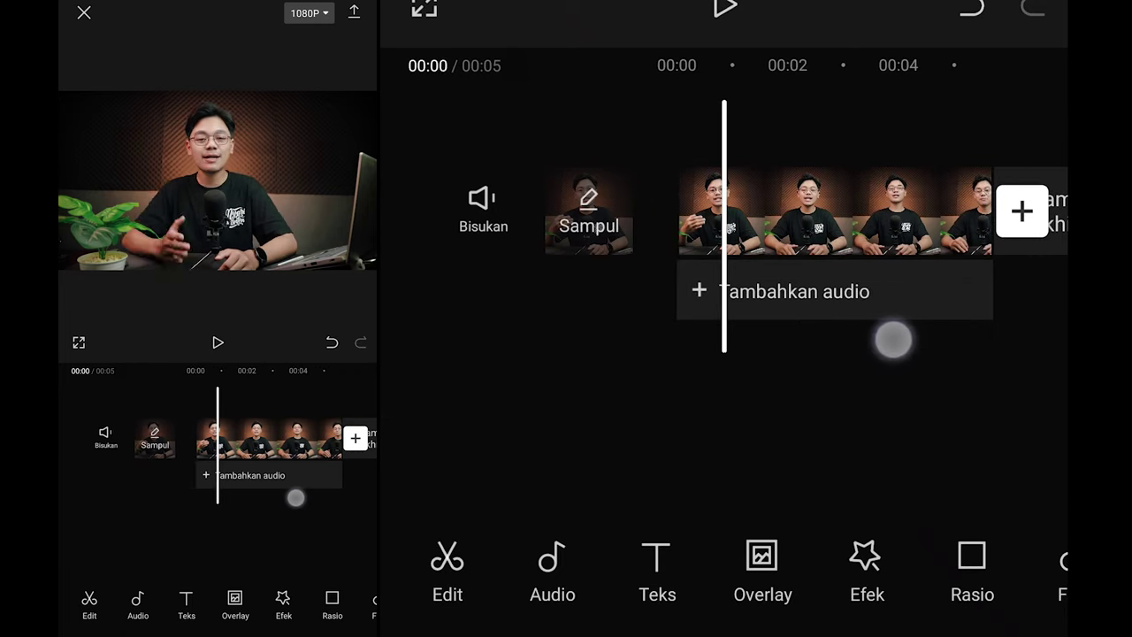
Select the talking-head clip and duplicate it with Salin, extending the project to 11 seconds.
left_click(884, 212)
left_click_drag(871, 579, 619, 583)
left_click_drag(841, 589, 758, 619)
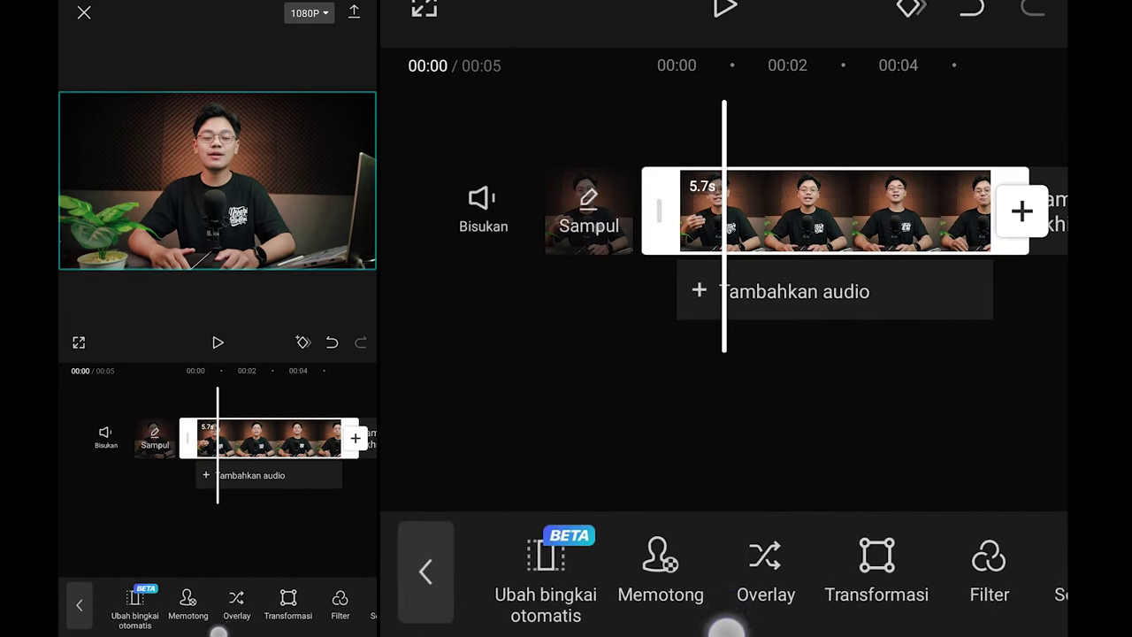
left_click_drag(796, 566, 925, 555)
left_click(770, 433)
left_click(863, 219)
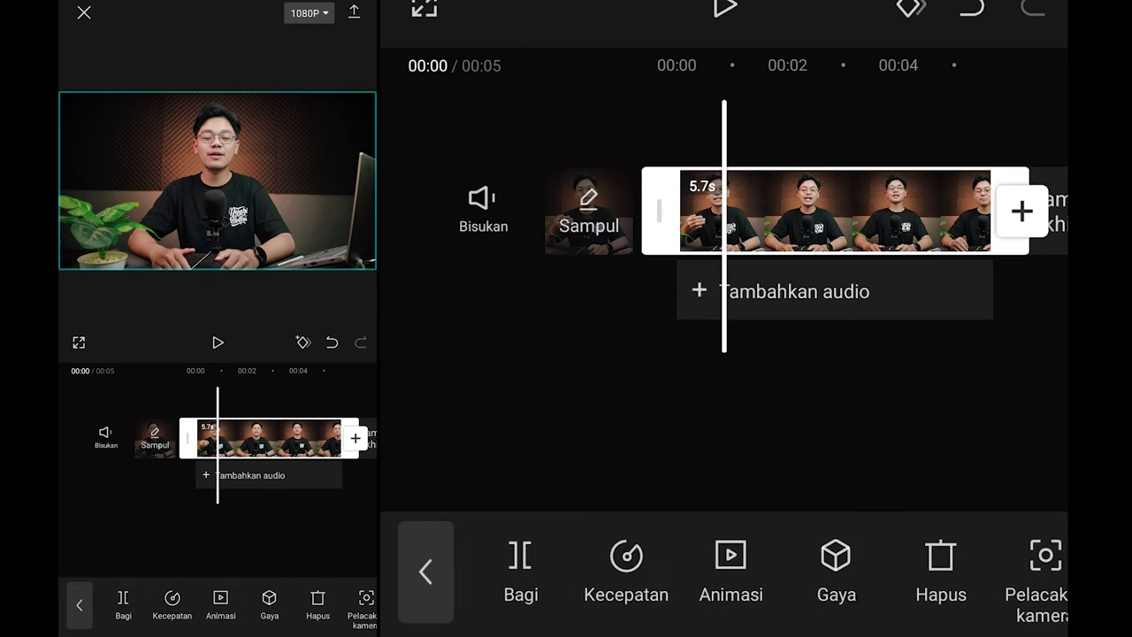
left_click(769, 424)
left_click(857, 211)
left_click_drag(973, 566, 778, 607)
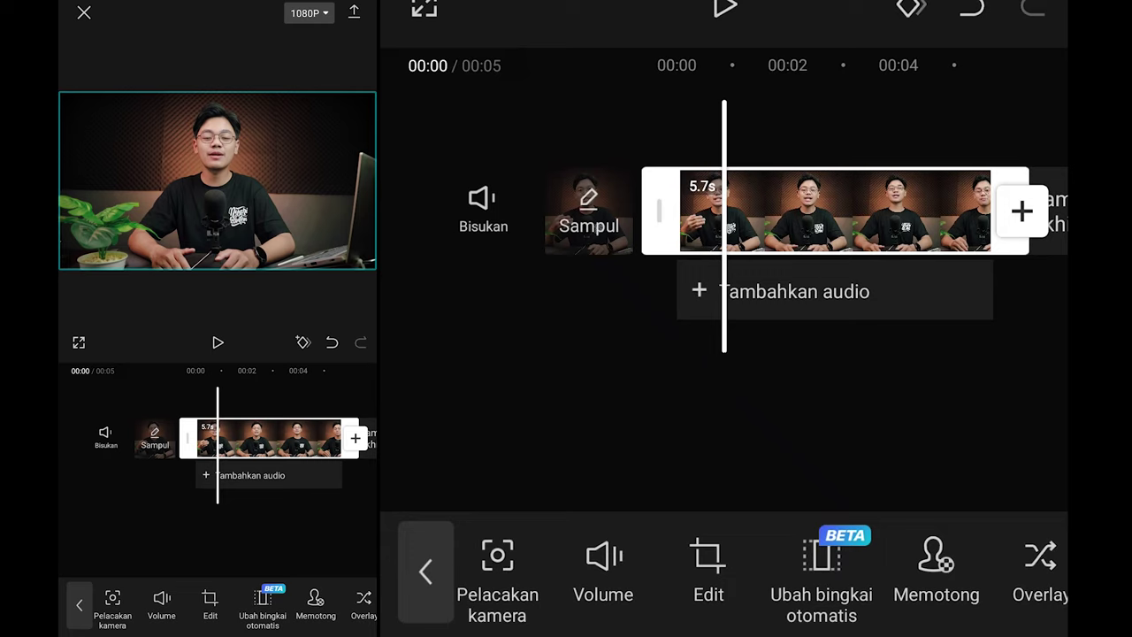
left_click_drag(973, 574, 822, 601)
left_click_drag(961, 554, 798, 592)
left_click_drag(973, 592, 866, 619)
left_click(758, 560)
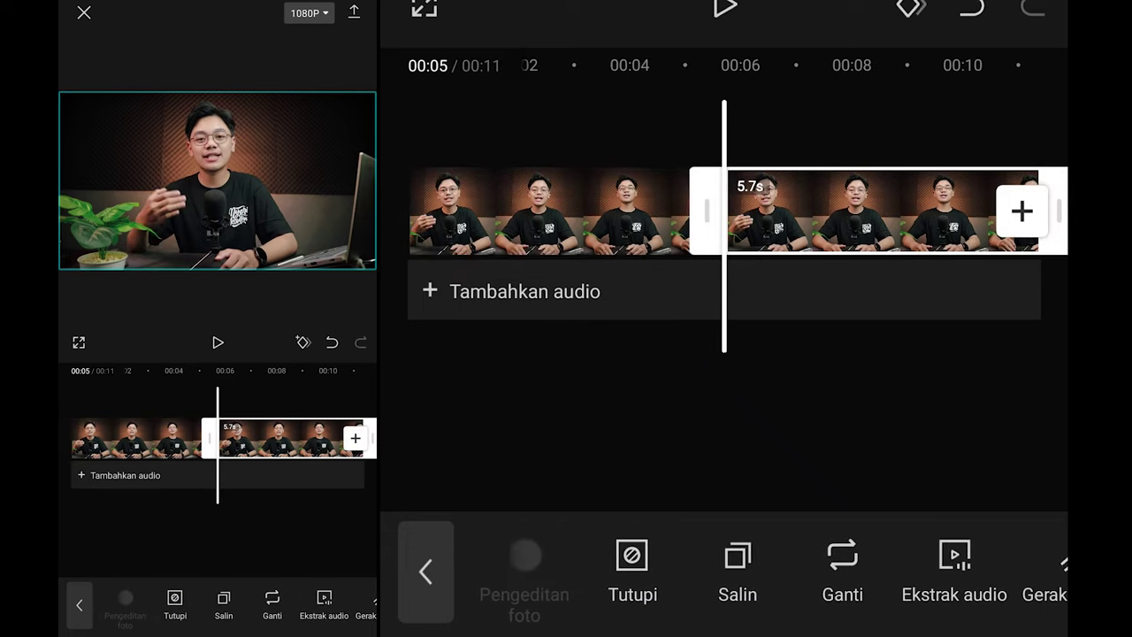
Select the second copy, make it an overlay, then undo that change.
left_click_drag(926, 394, 855, 394)
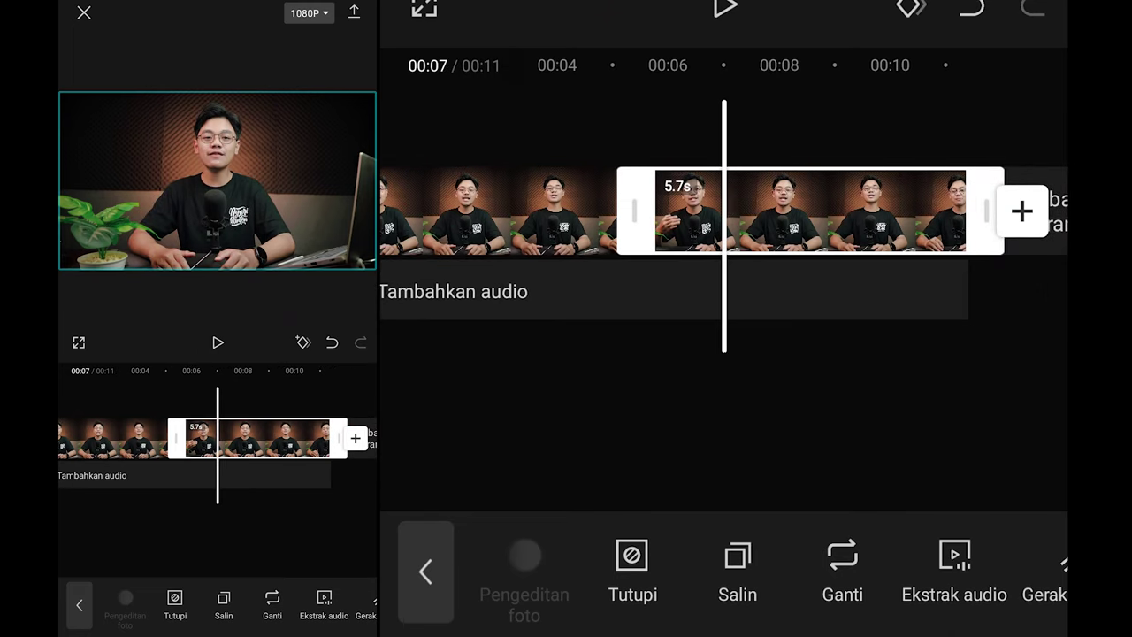
scroll(707, 416, "down", 5)
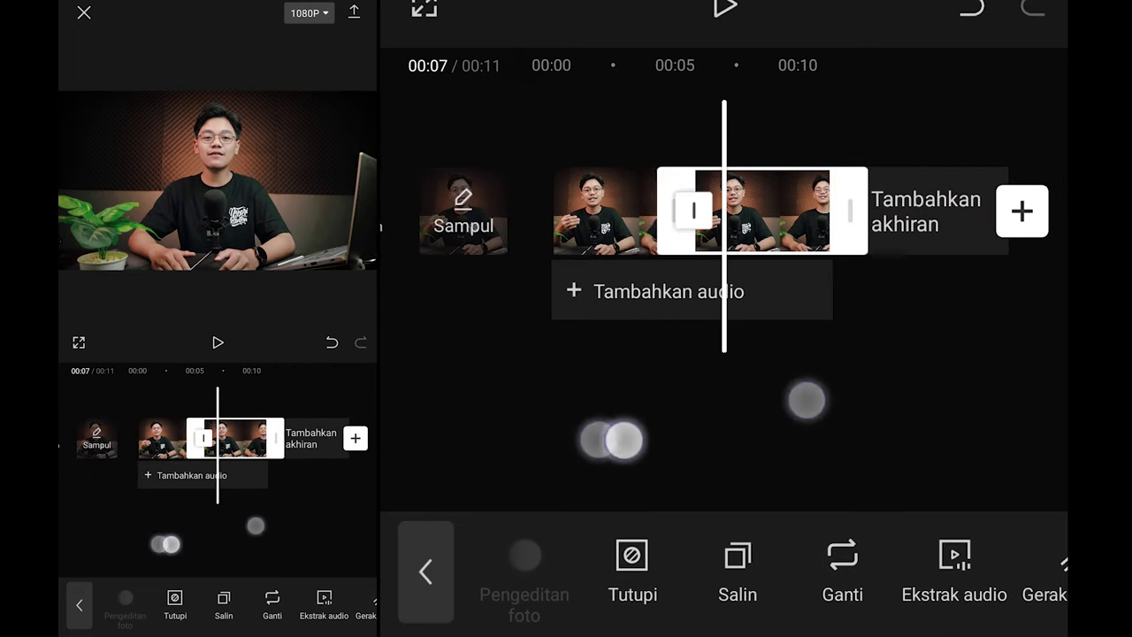
left_click_drag(1009, 589, 947, 583)
left_click(786, 223)
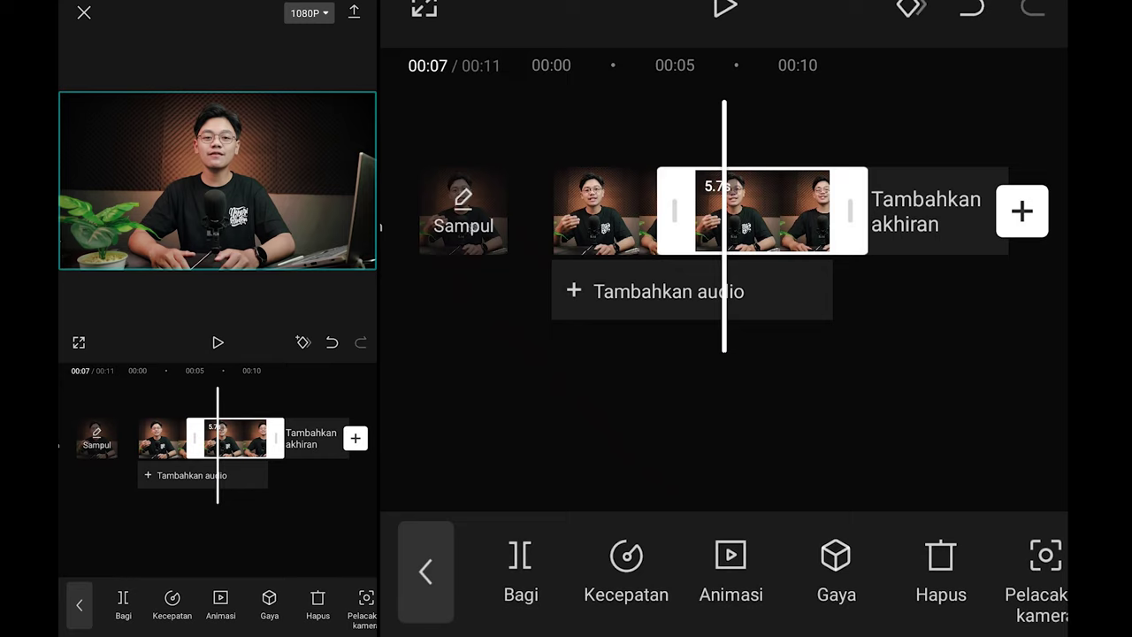
left_click_drag(973, 584, 650, 584)
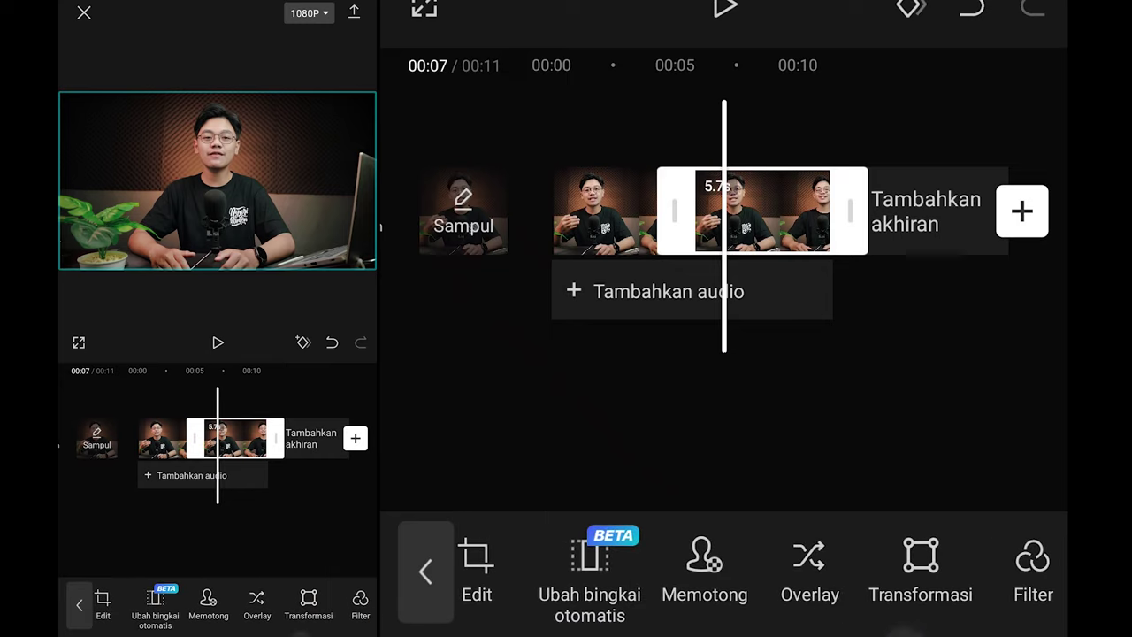
left_click(809, 566)
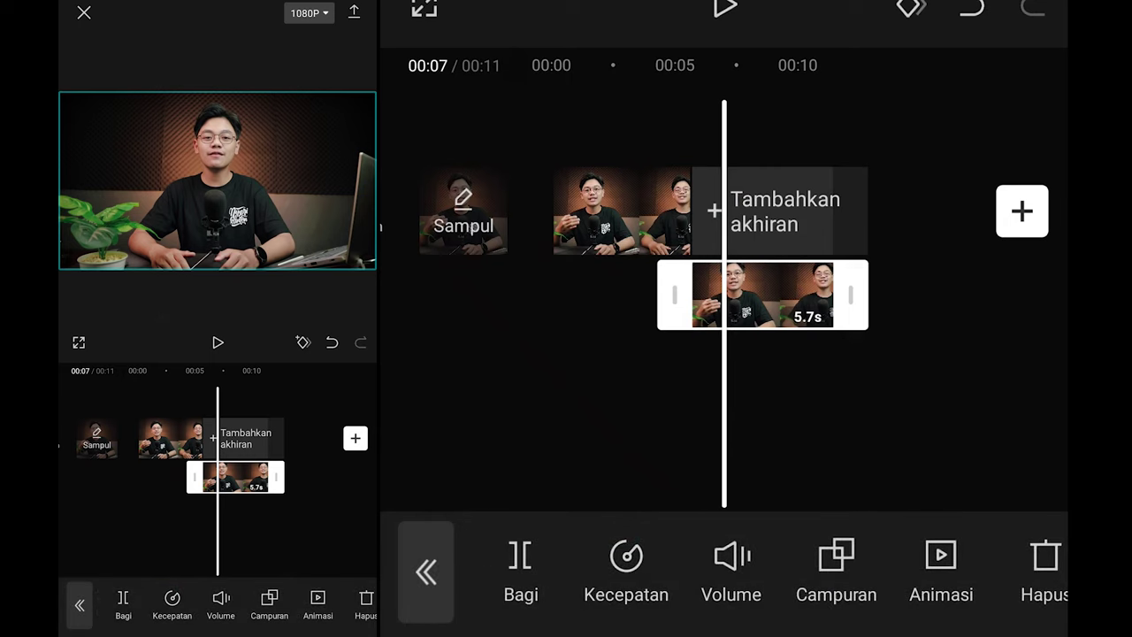
left_click(972, 8)
Make the copy an overlay again and align it with the main clip's start.
left_click_drag(950, 581, 728, 581)
left_click_drag(964, 575, 833, 587)
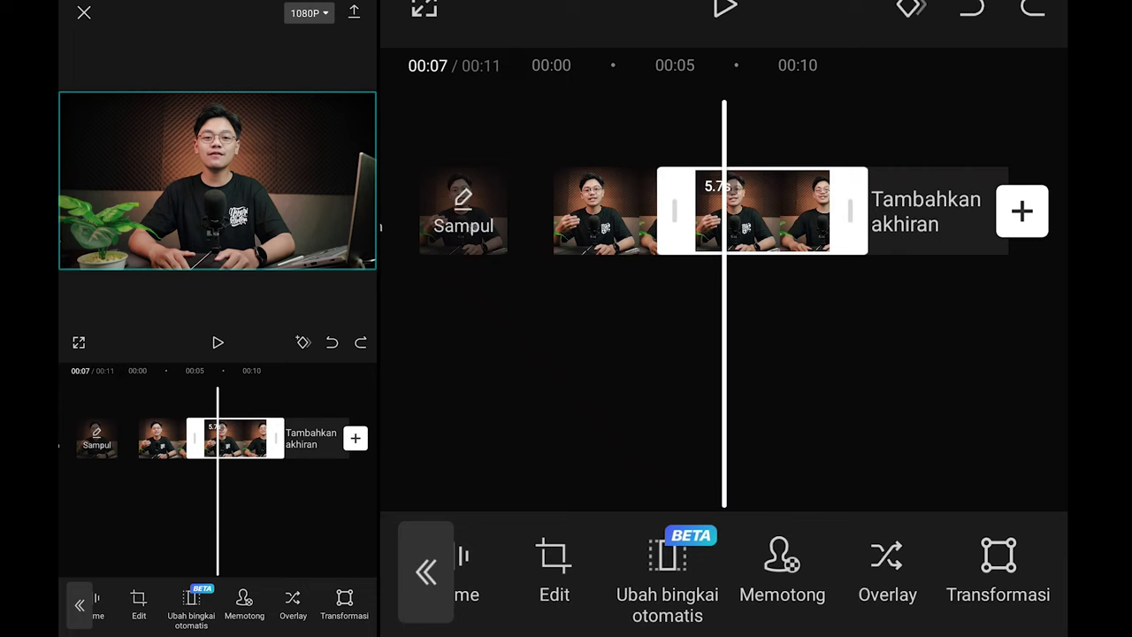
left_click(887, 571)
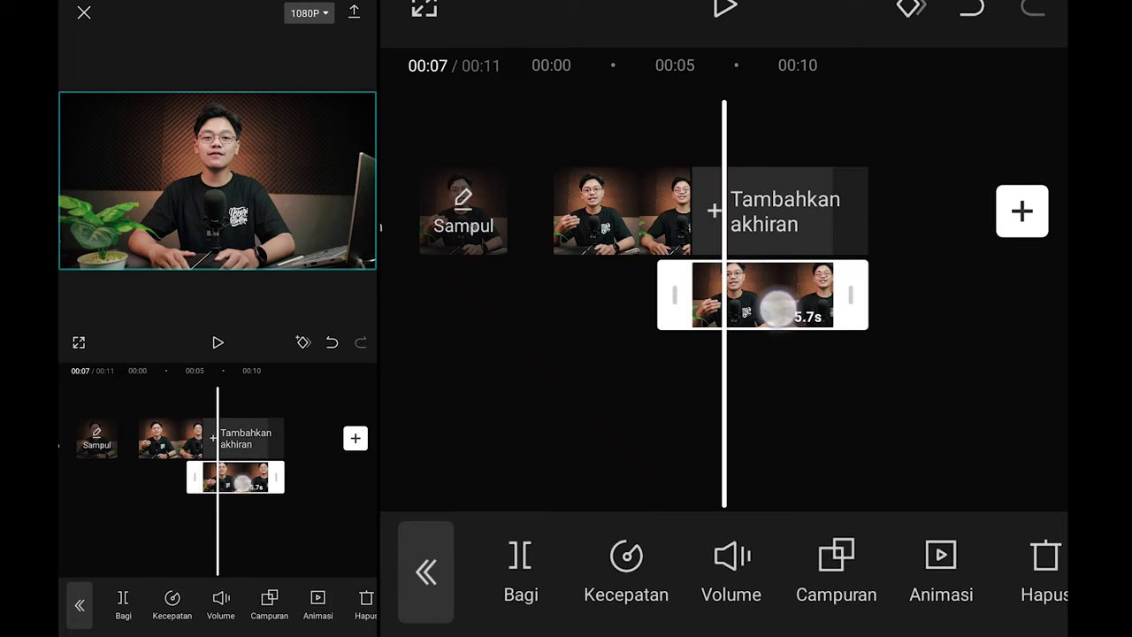
left_click_drag(778, 307, 627, 323)
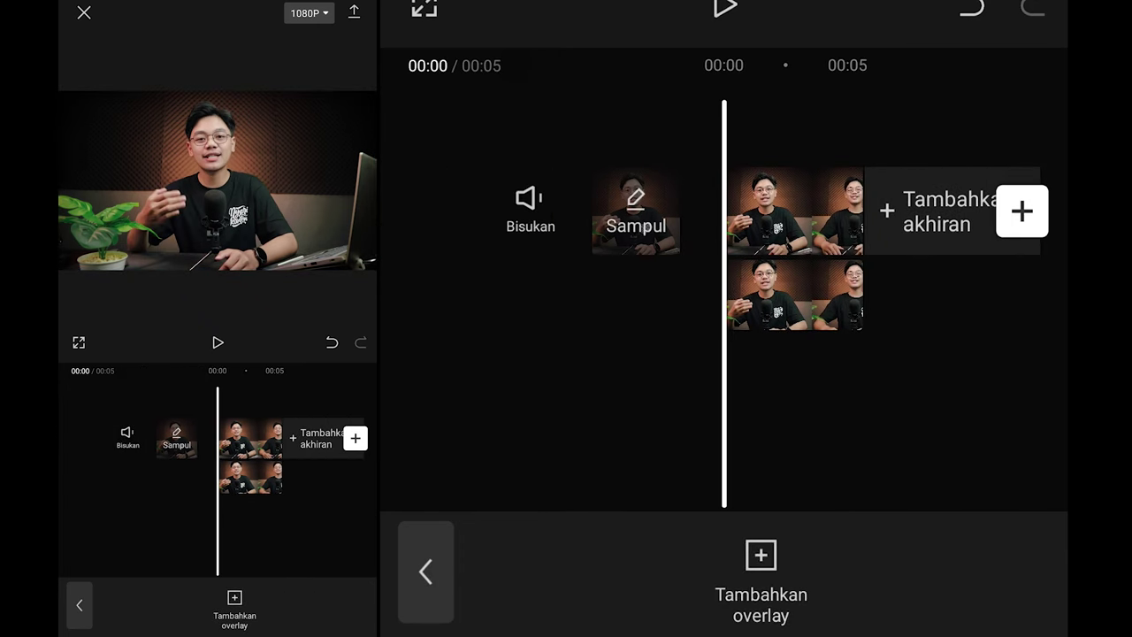
Select the 5.7s overlay copy on the timeline to show its editing toolbar.
scroll(734, 380, "up", 3)
left_click_drag(960, 351, 511, 354)
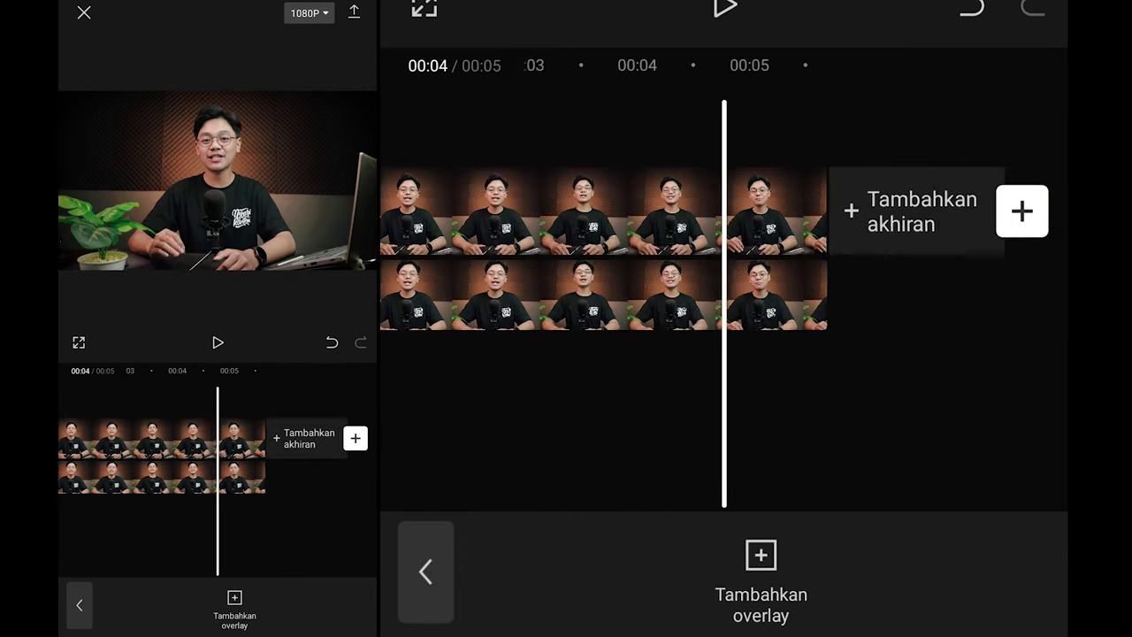
left_click_drag(758, 397, 907, 359)
left_click_drag(794, 460, 681, 465)
left_click(858, 303)
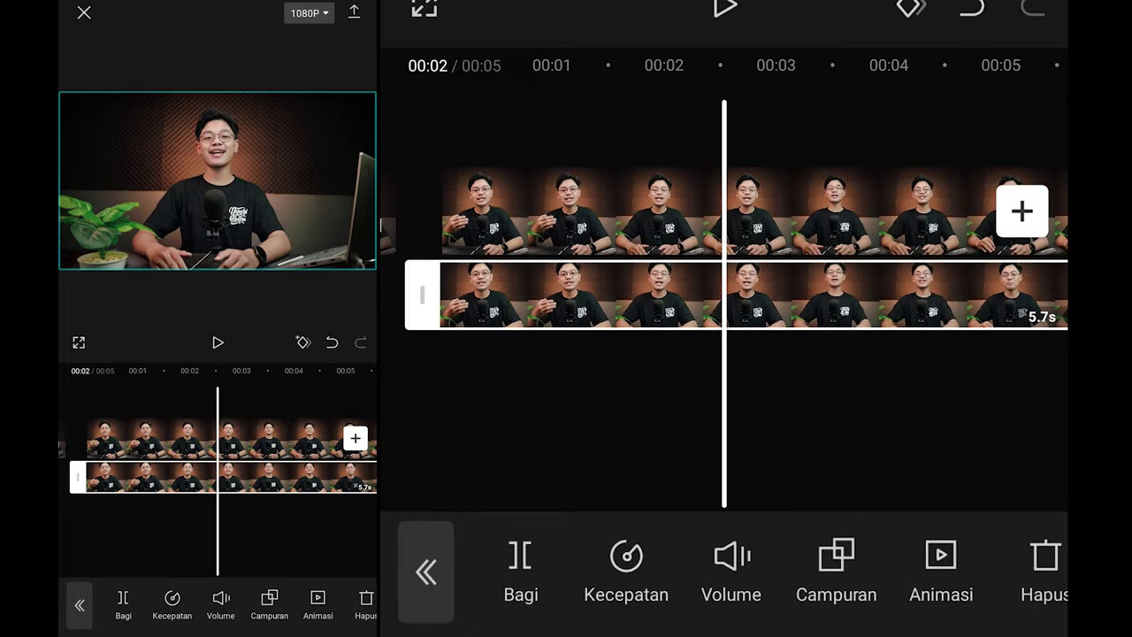
left_click_drag(964, 588, 800, 591)
left_click_drag(997, 574, 715, 602)
left_click_drag(962, 582, 992, 577)
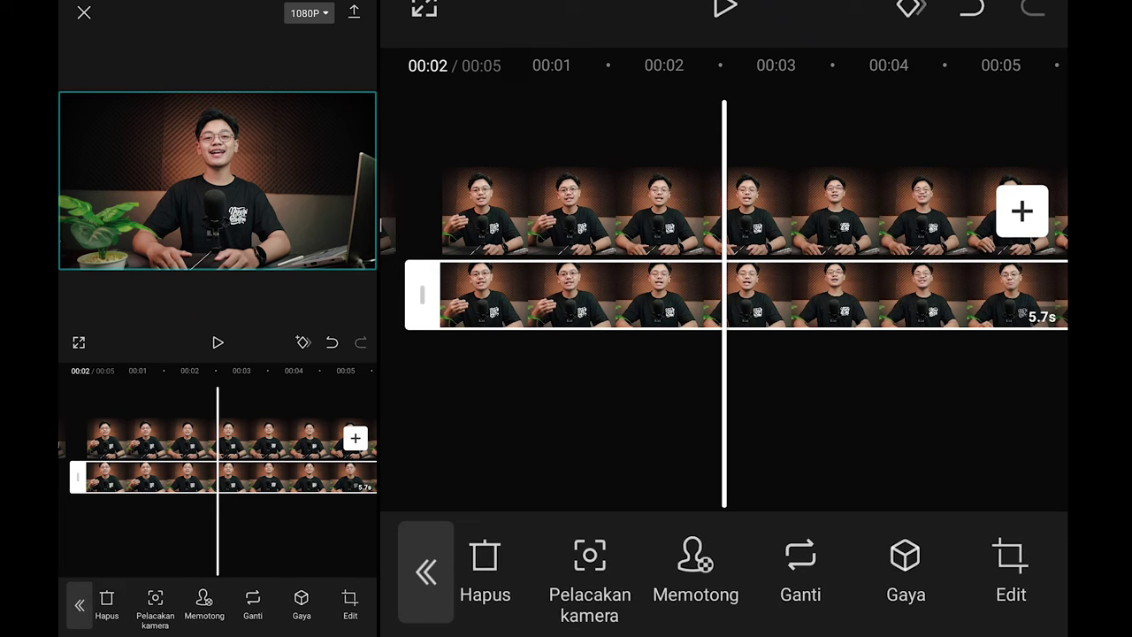
left_click_drag(690, 574, 691, 611)
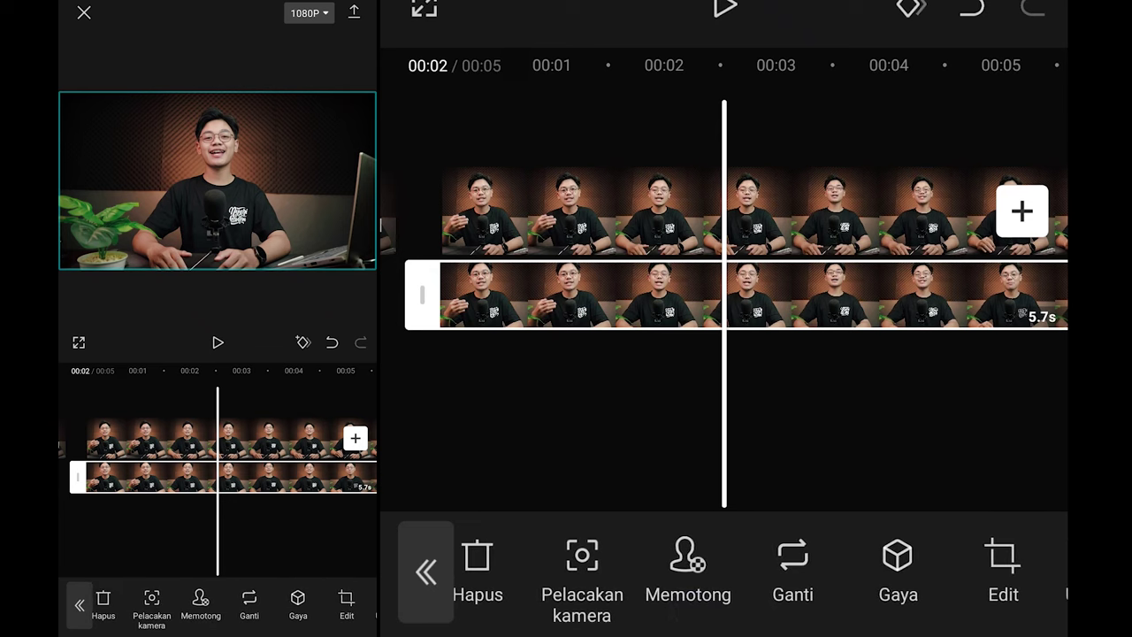
Remove the overlay copy's background with Memotong's Hapus latar belakang.
left_click(702, 561)
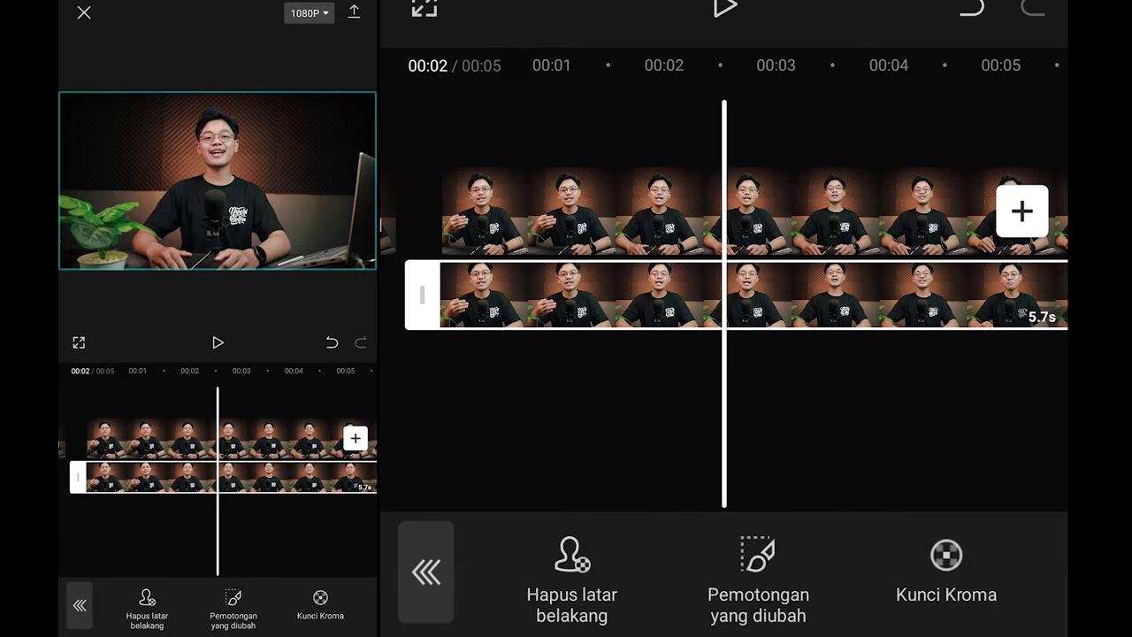
left_click(583, 583)
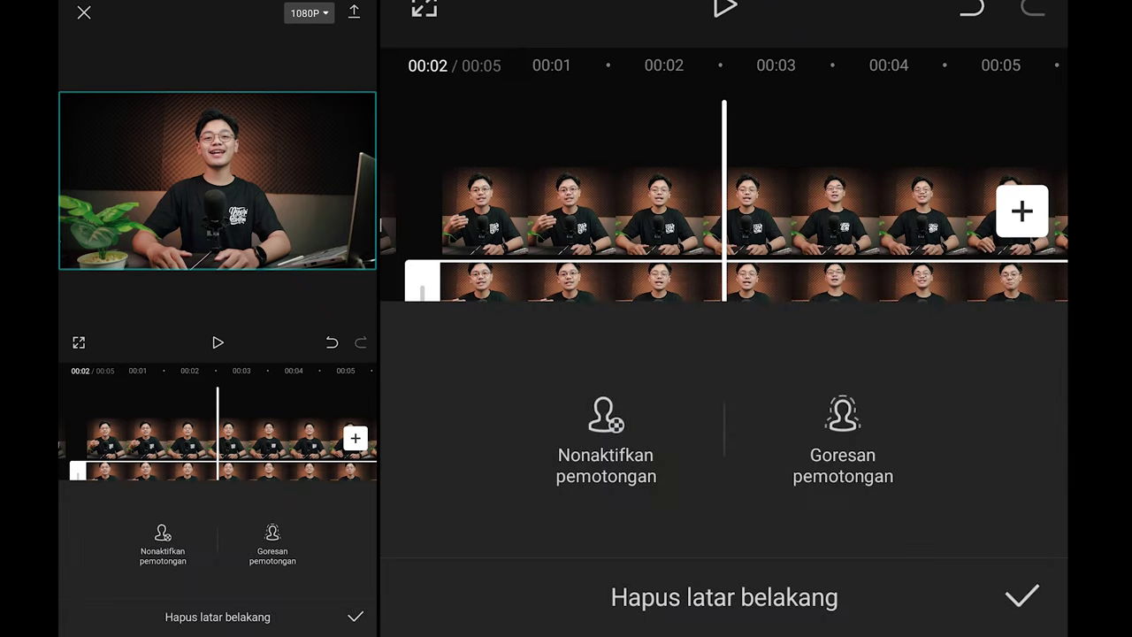
left_click(1022, 596)
left_click_drag(950, 410, 806, 427)
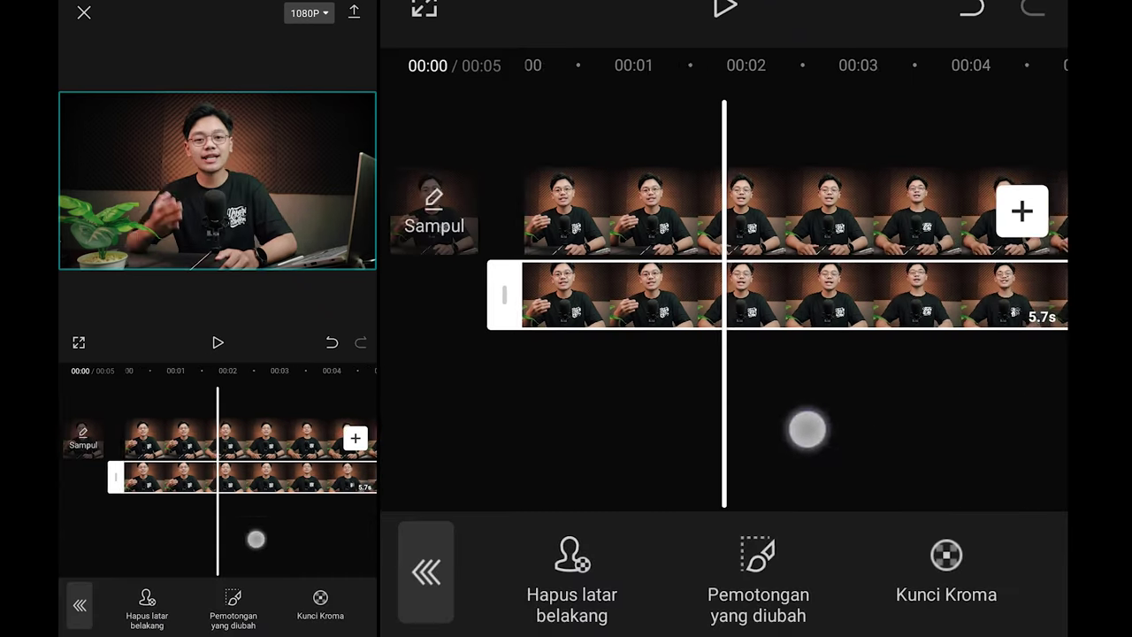
mouse_move(619, 407)
left_mouse_down()
mouse_move(973, 407)
mouse_move(841, 425)
mouse_move(992, 406)
mouse_move(905, 394)
mouse_move(735, 436)
left_mouse_up()
left_click(425, 572)
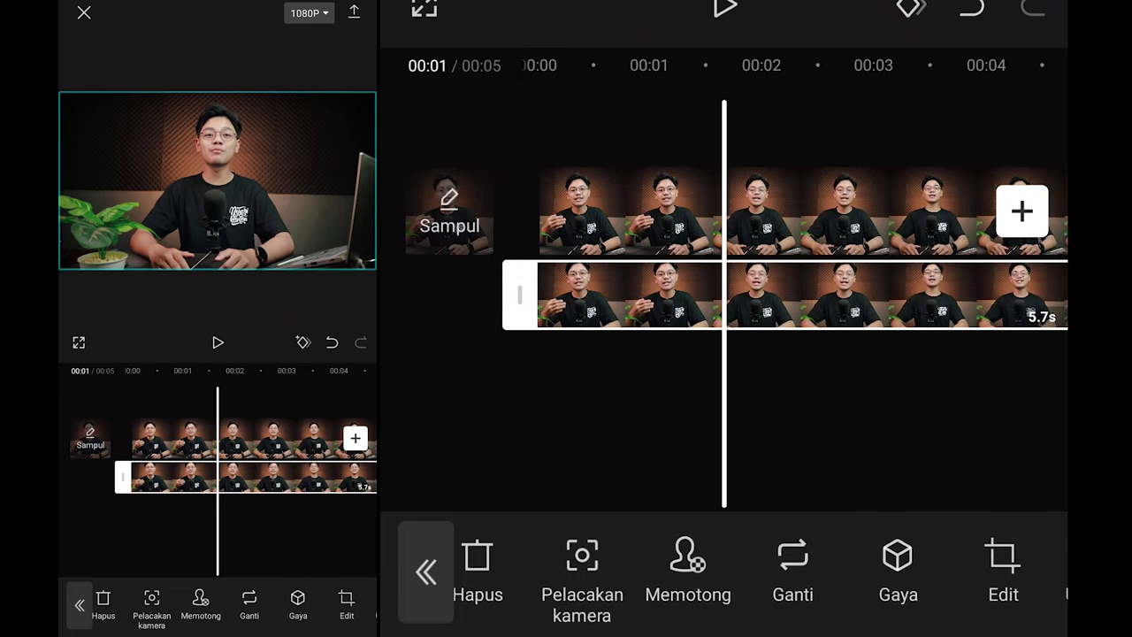
Trim the overlay's start so it begins about 1.5 seconds into the main clip.
mouse_move(540, 359)
left_mouse_down()
mouse_move(598, 419)
mouse_move(691, 457)
left_mouse_up()
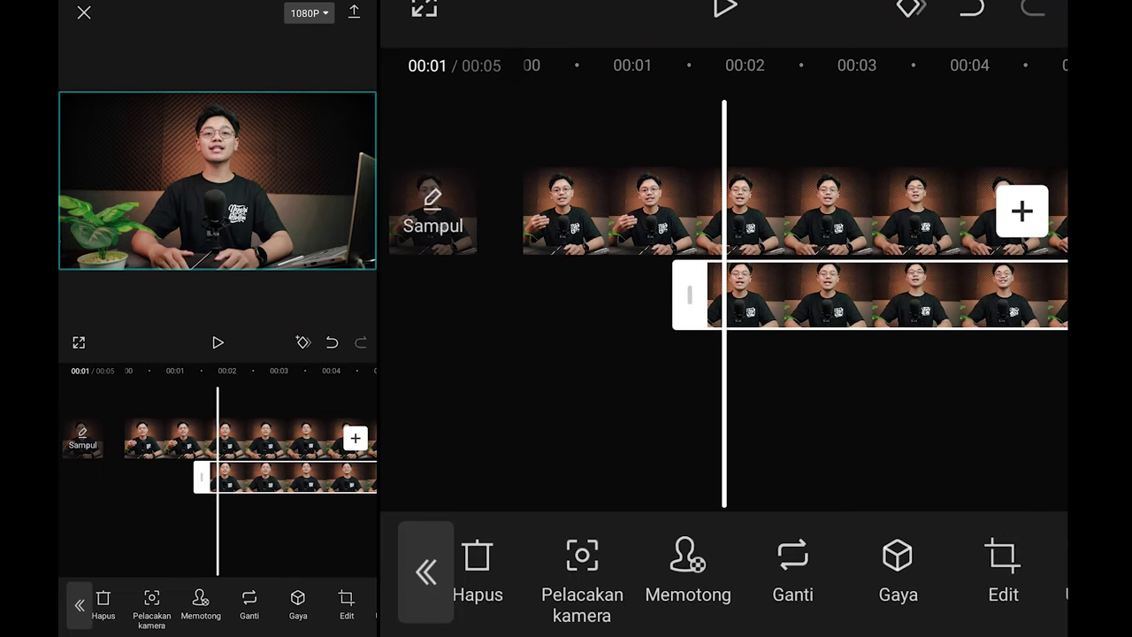
left_click_drag(899, 610, 784, 630)
left_click_drag(963, 588, 795, 593)
left_click(959, 587)
left_click_drag(959, 587, 796, 593)
left_click_drag(937, 610, 761, 614)
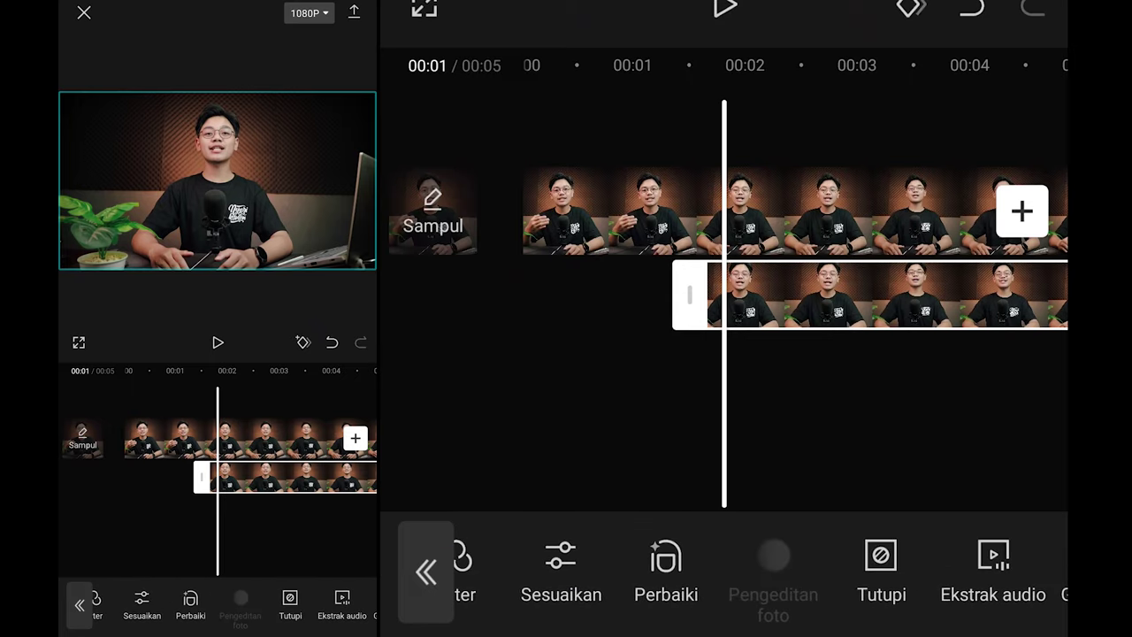
Apply a Lingkaran circle mask to the overlay and move it onto the face.
left_click(893, 553)
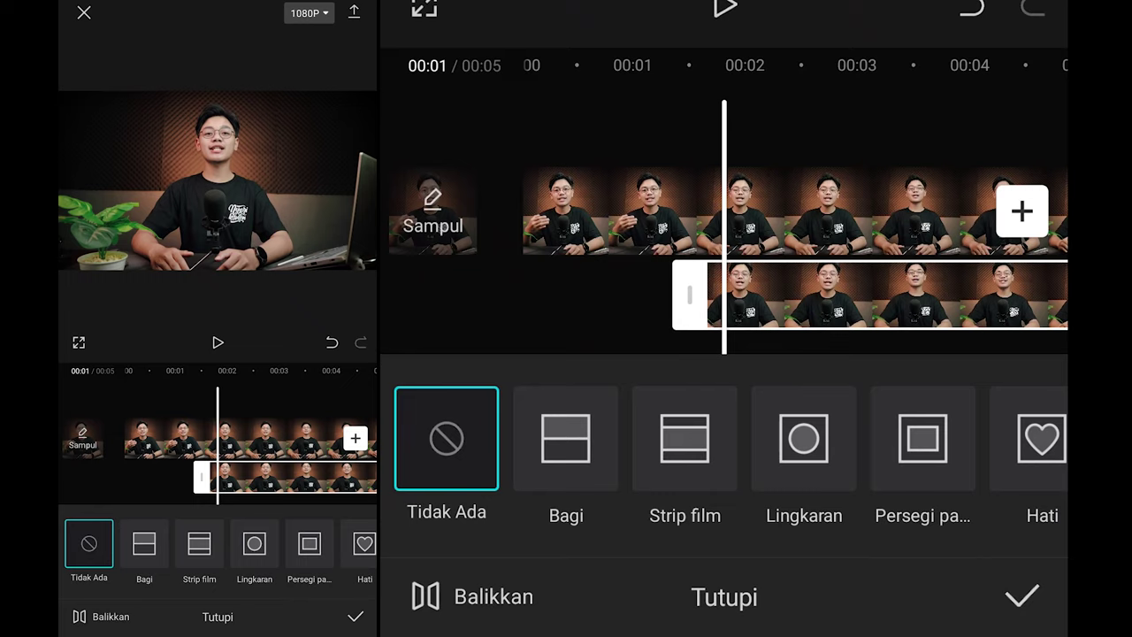
left_click(803, 438)
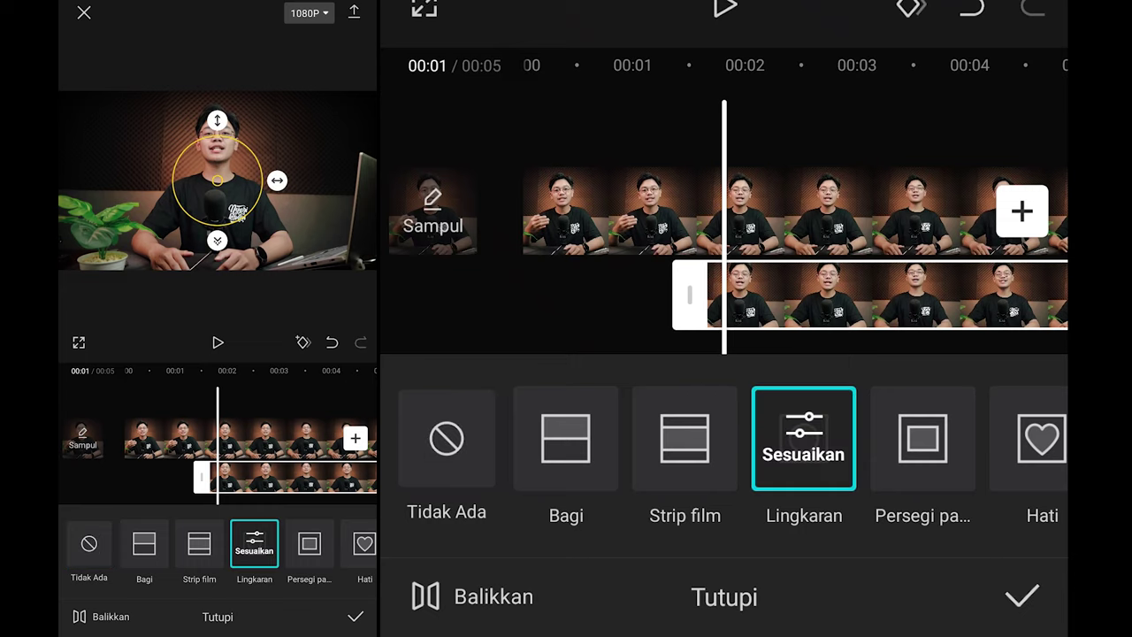
left_click_drag(245, 168, 247, 113)
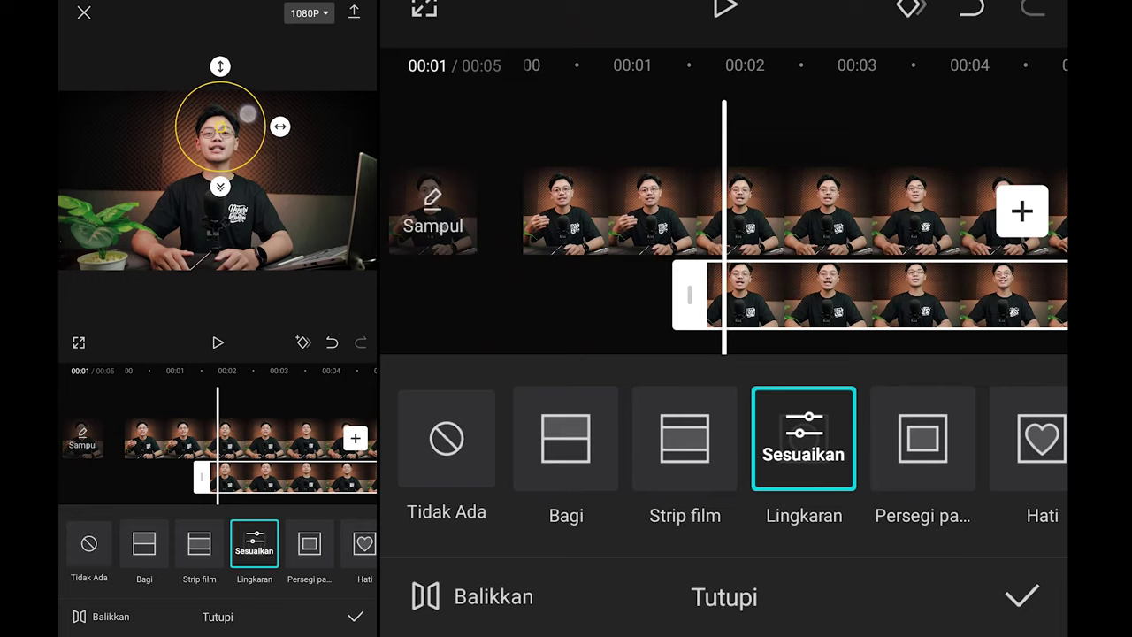
left_click_drag(242, 104, 243, 112)
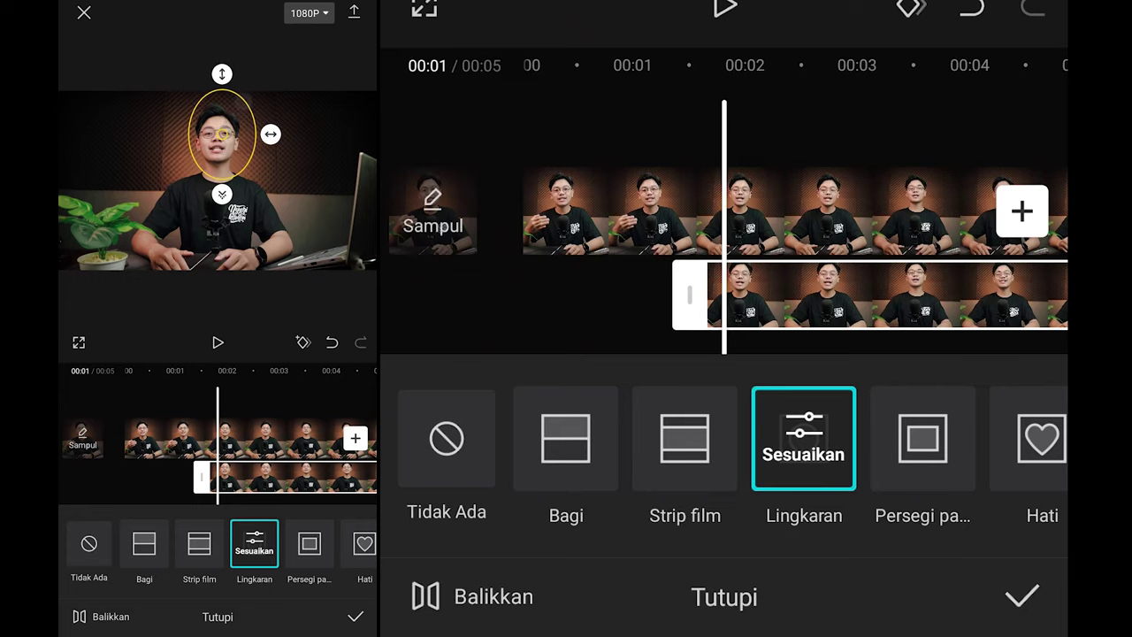
Set the circle mask to X -1, Y 591 with feather 1, and confirm.
left_click(803, 438)
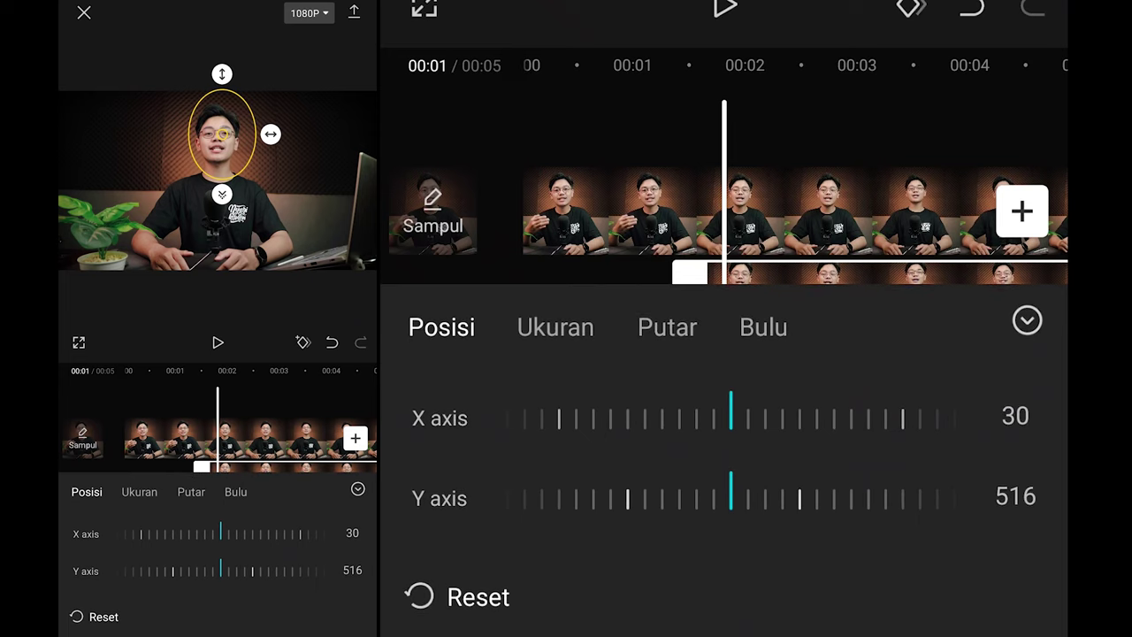
mouse_move(824, 439)
left_mouse_down()
mouse_move(788, 445)
mouse_move(950, 425)
mouse_move(904, 439)
mouse_move(902, 422)
mouse_move(867, 421)
mouse_move(932, 416)
left_mouse_up()
left_click_drag(755, 522, 686, 538)
left_click_drag(870, 492, 621, 517)
left_click_drag(756, 522, 734, 522)
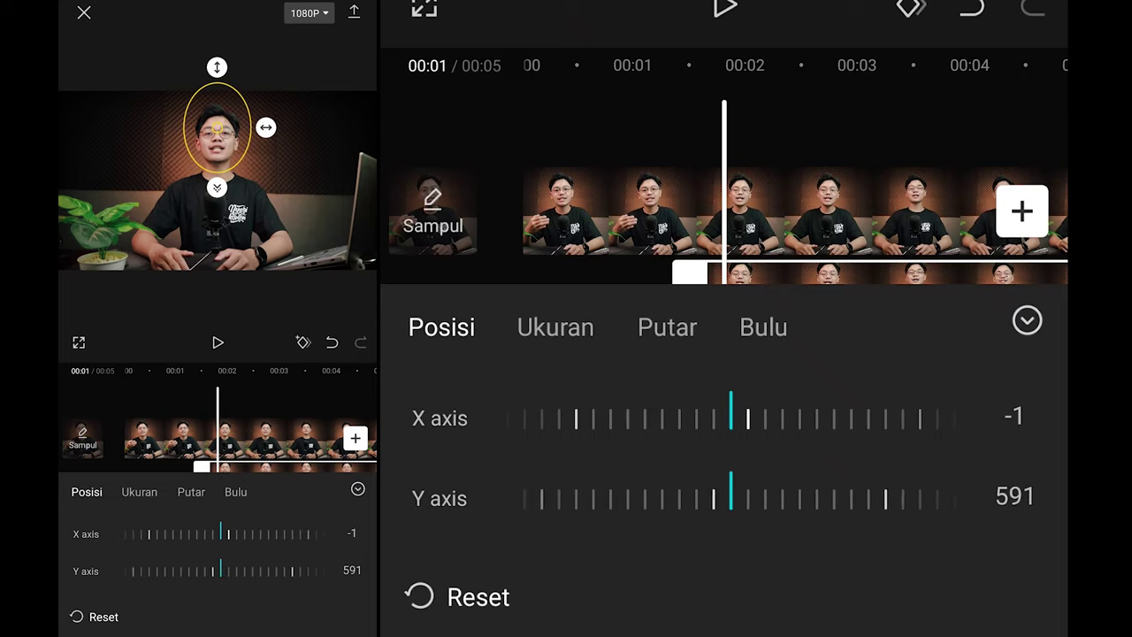
left_click(764, 327)
left_click_drag(496, 508, 477, 531)
left_click(1026, 320)
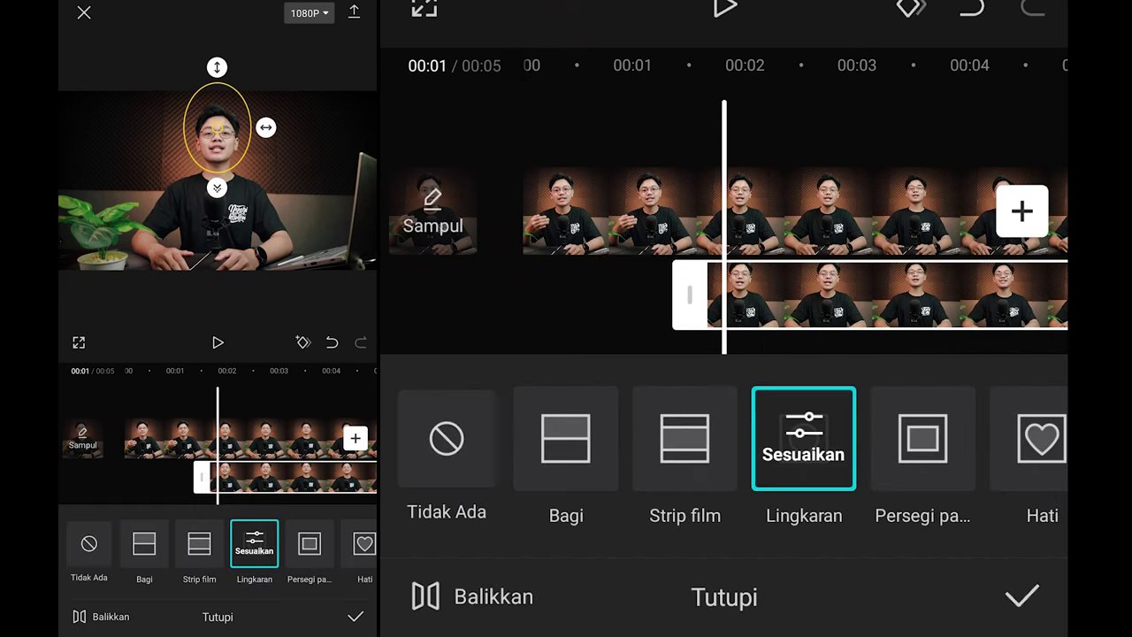
left_click(1048, 622)
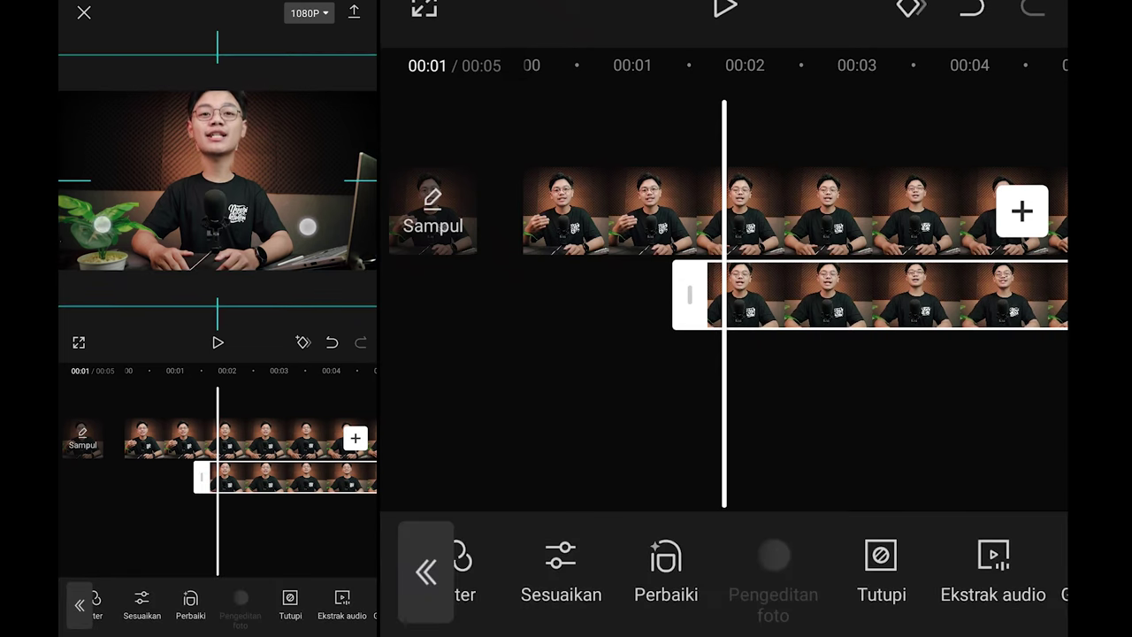
Nudge the overlay down to X 0, Y 64 and scale it to 141%.
left_click_drag(274, 230, 276, 240)
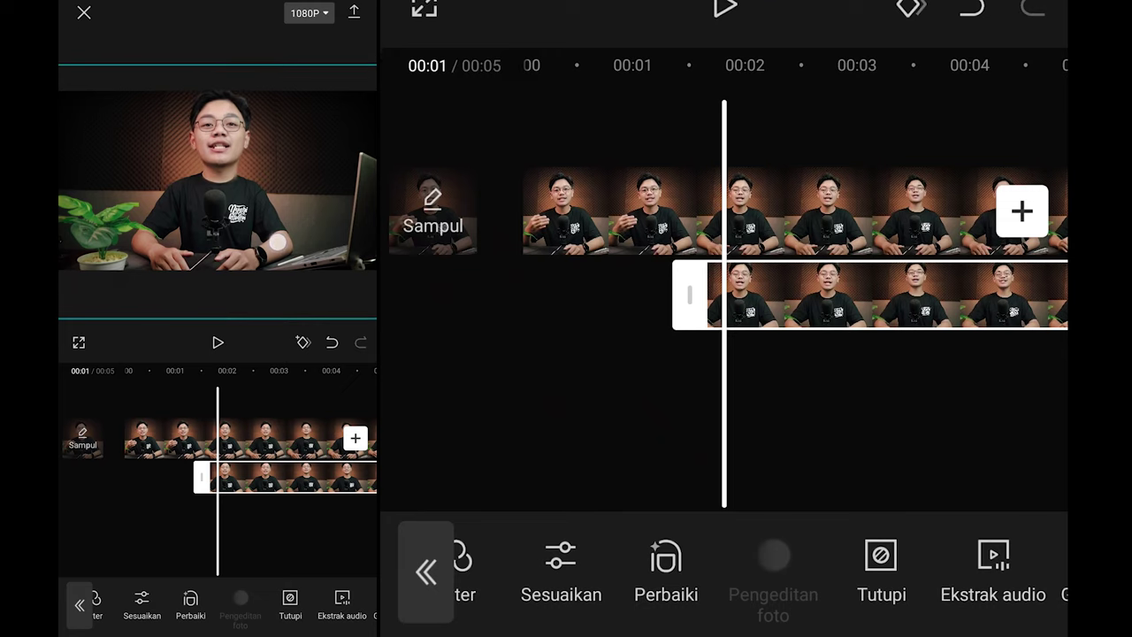
left_click_drag(919, 566, 819, 591)
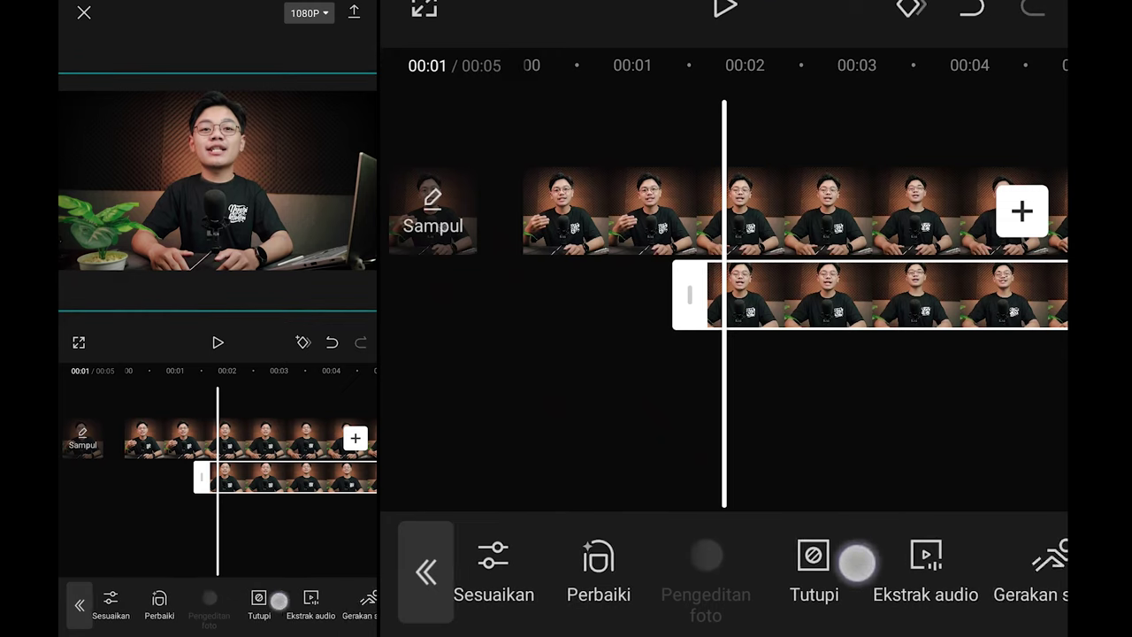
left_click_drag(566, 570, 973, 570)
left_click(514, 566)
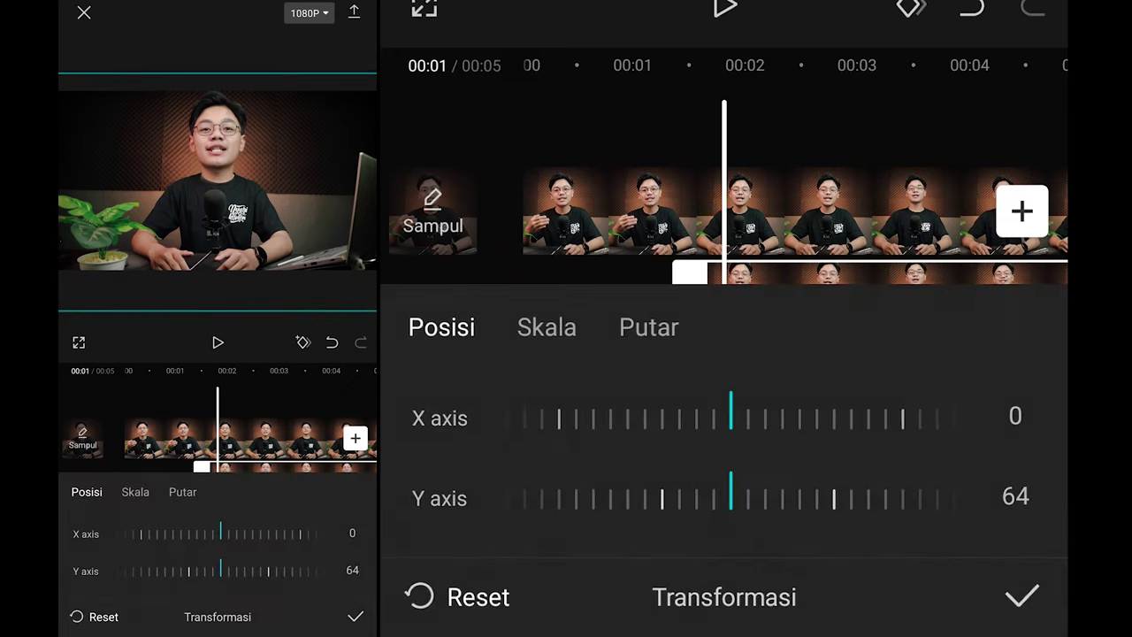
left_click(561, 336)
left_click_drag(832, 491, 740, 539)
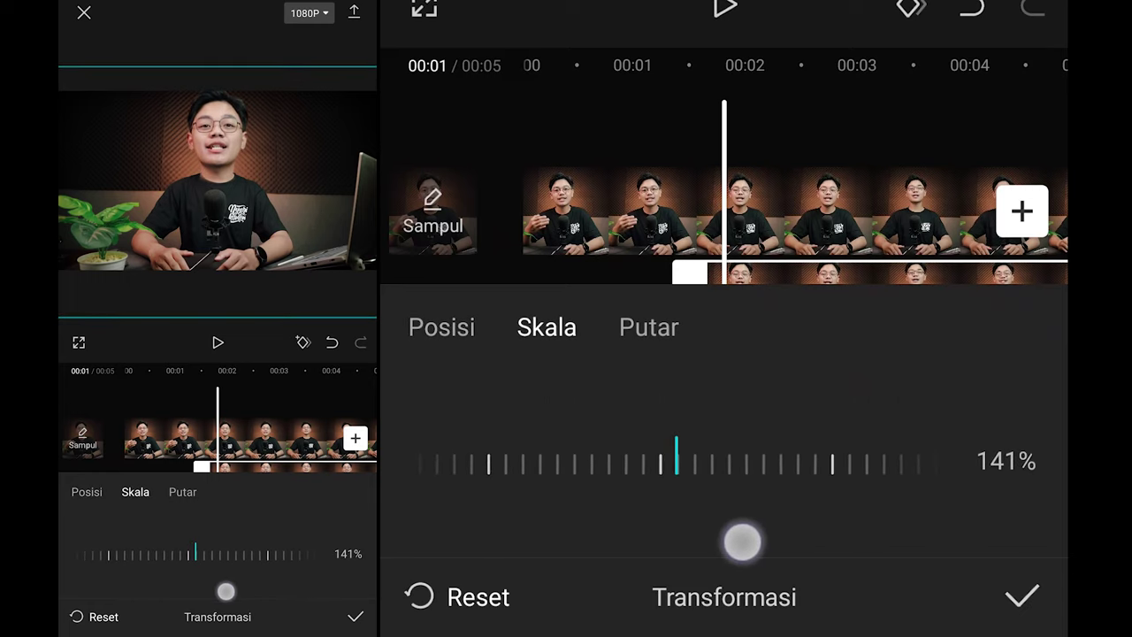
left_click(1021, 596)
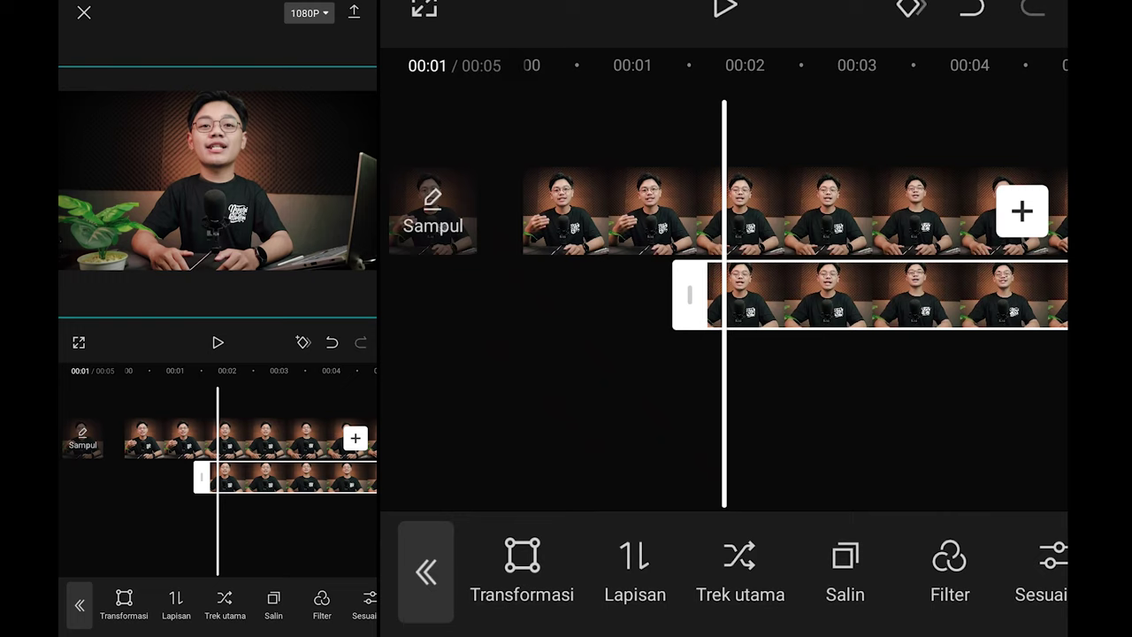
Reshape the face mask into an oval at Y 597, sized 19 by 52, and confirm.
left_click_drag(949, 575, 530, 588)
left_click(649, 573)
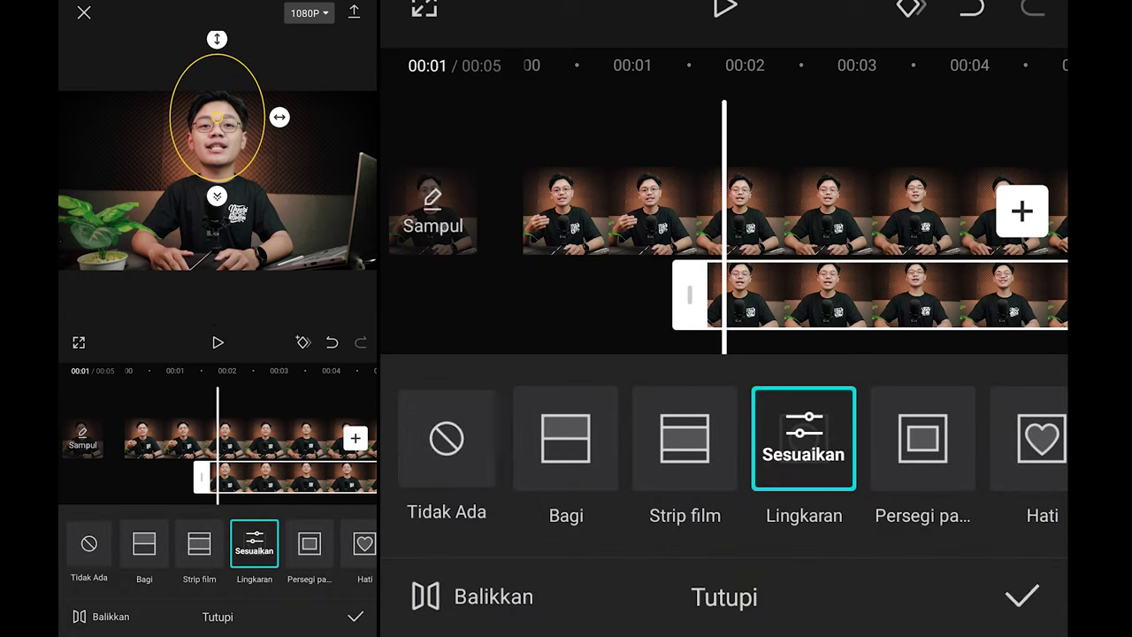
left_click_drag(226, 37, 231, 39)
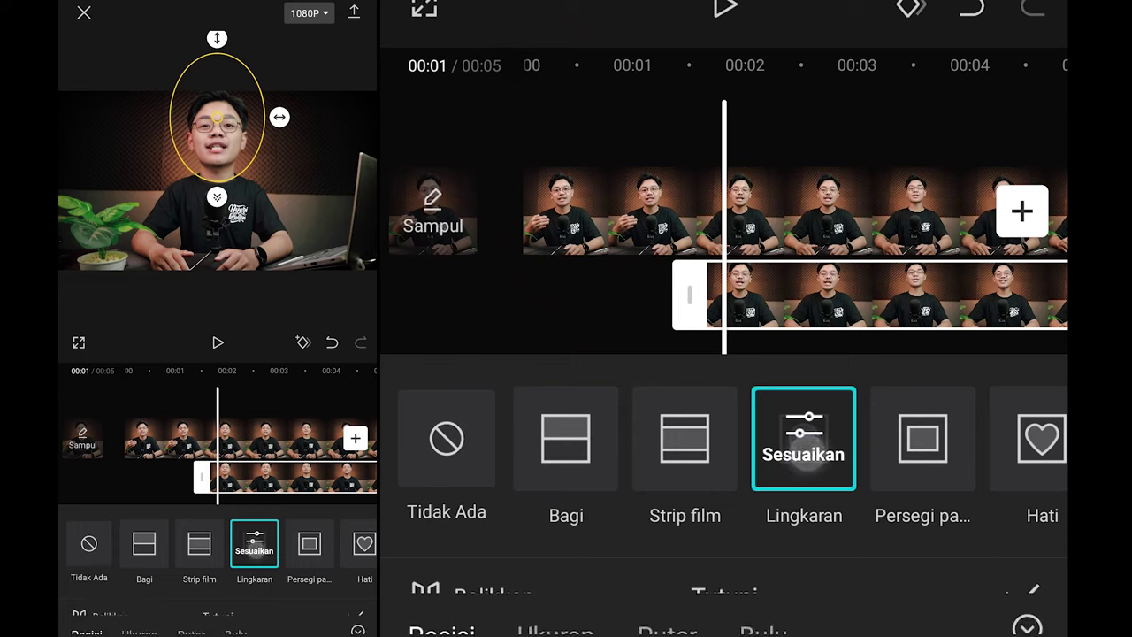
left_click(803, 459)
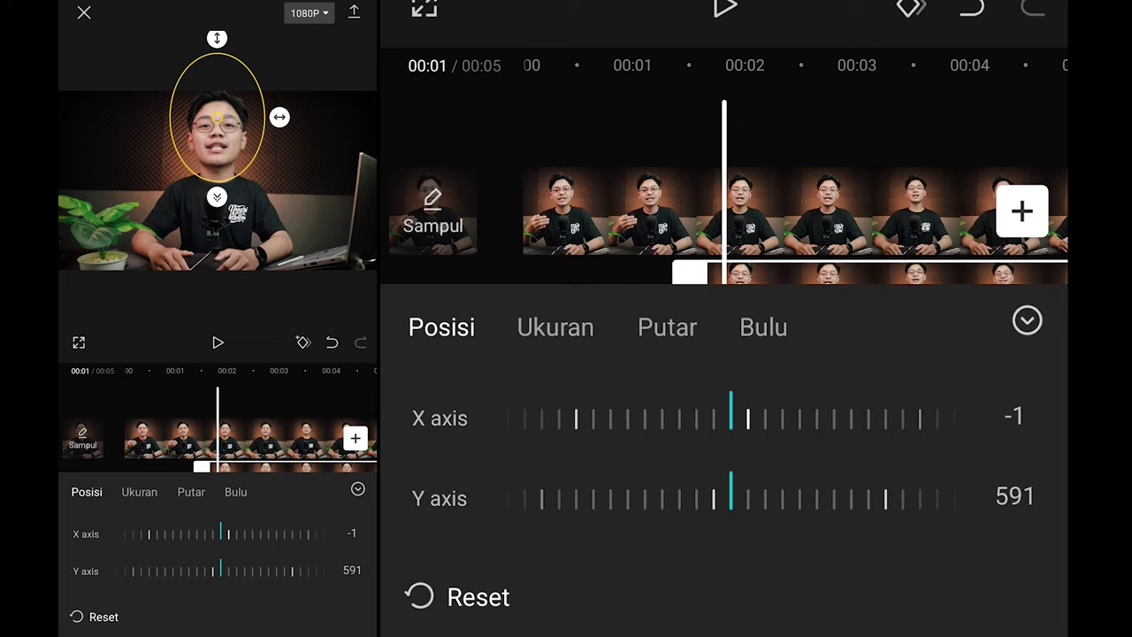
mouse_move(837, 504)
left_mouse_down()
mouse_move(873, 498)
mouse_move(750, 520)
left_mouse_up()
left_click(579, 341)
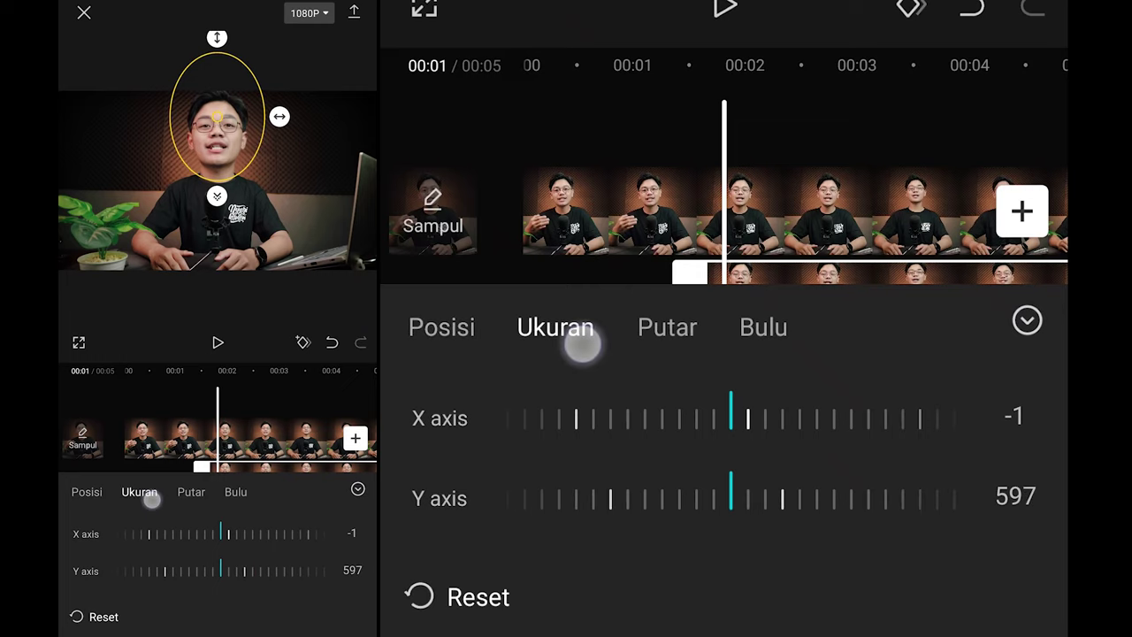
left_click_drag(871, 447, 875, 455)
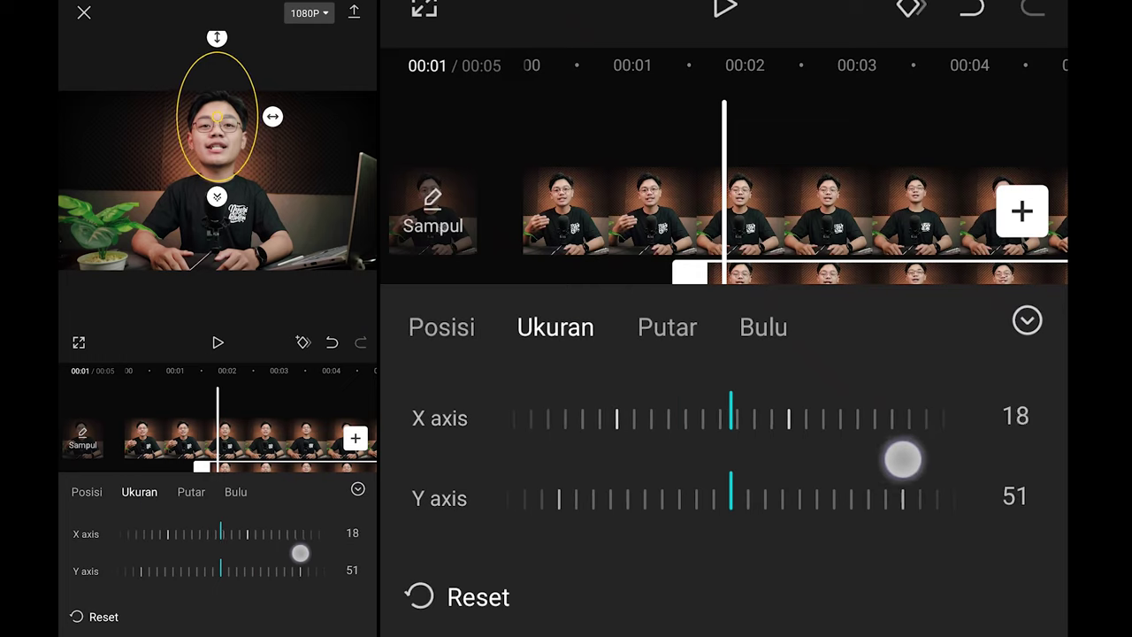
mouse_move(849, 500)
left_mouse_down()
mouse_move(815, 500)
mouse_move(914, 505)
mouse_move(861, 506)
left_mouse_up()
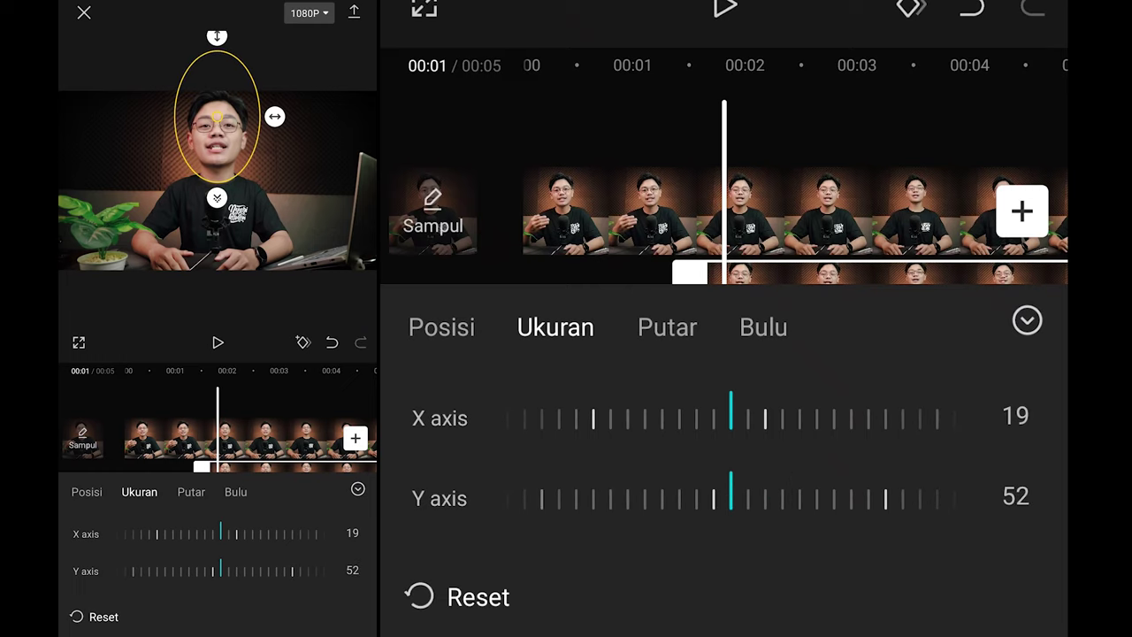
left_click(1027, 320)
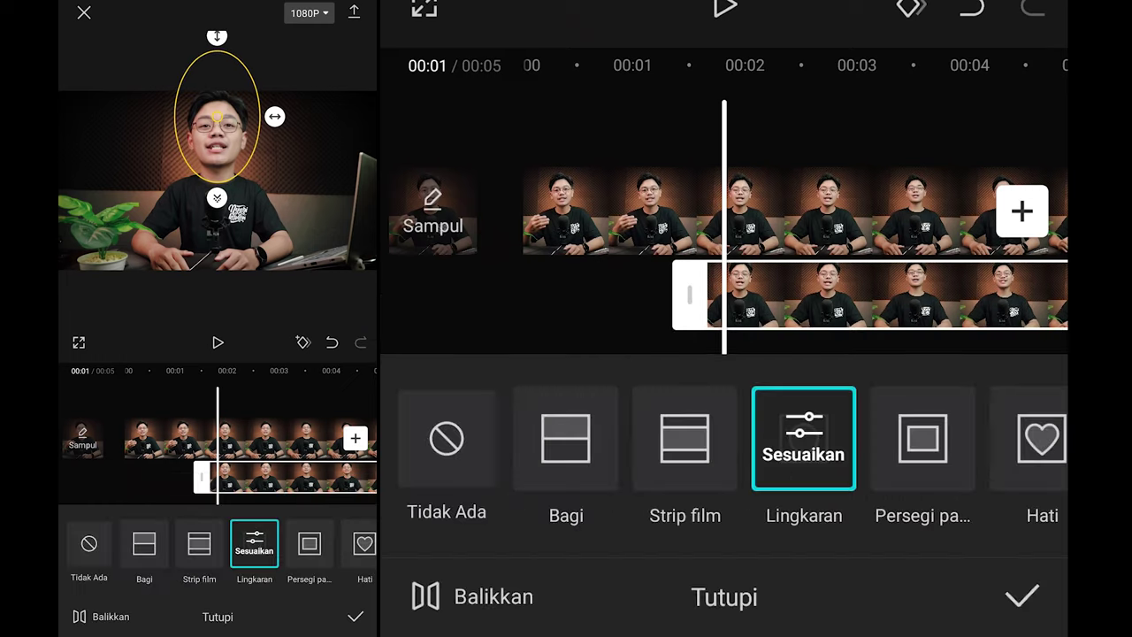
left_click(1022, 597)
Reselect the overlay clip and bring up its Transformasi position settings.
left_click(906, 422)
left_click(867, 296)
left_click_drag(837, 611, 762, 622)
left_click(605, 566)
Move the overlay to position X 5, Y 63.
left_click_drag(787, 436, 706, 457)
left_click_drag(895, 508, 749, 486)
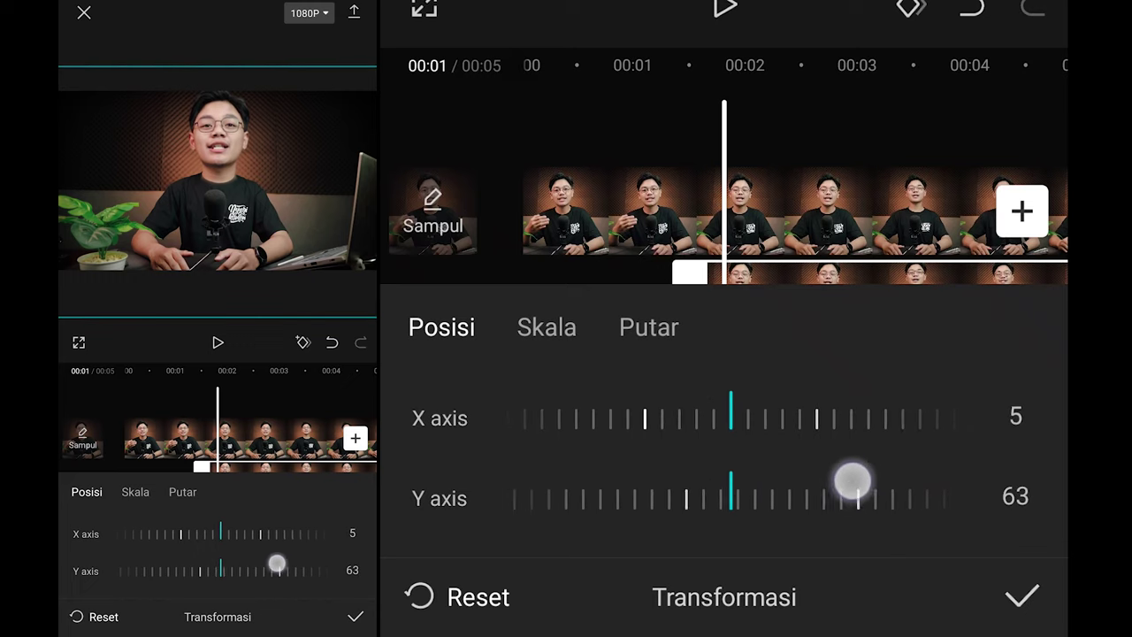
left_click(1022, 597)
Reopen the oval mask's adjustments to fine-tune its vertical position and check its size.
left_click_drag(574, 575, 885, 575)
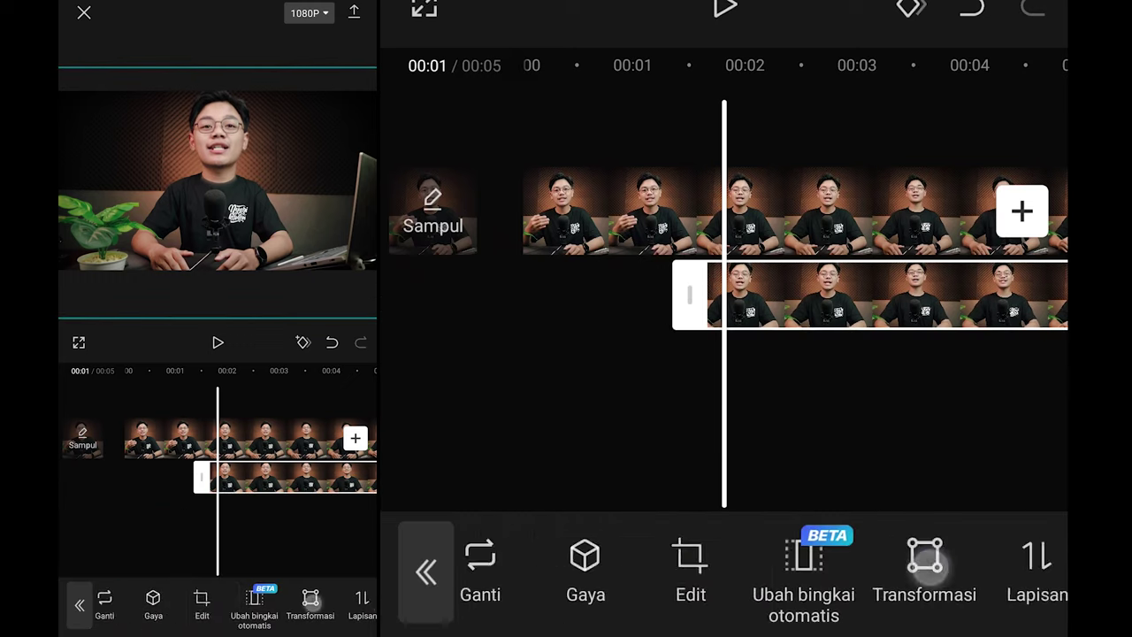
mouse_move(967, 586)
left_mouse_down()
mouse_move(773, 587)
mouse_move(823, 602)
left_mouse_up()
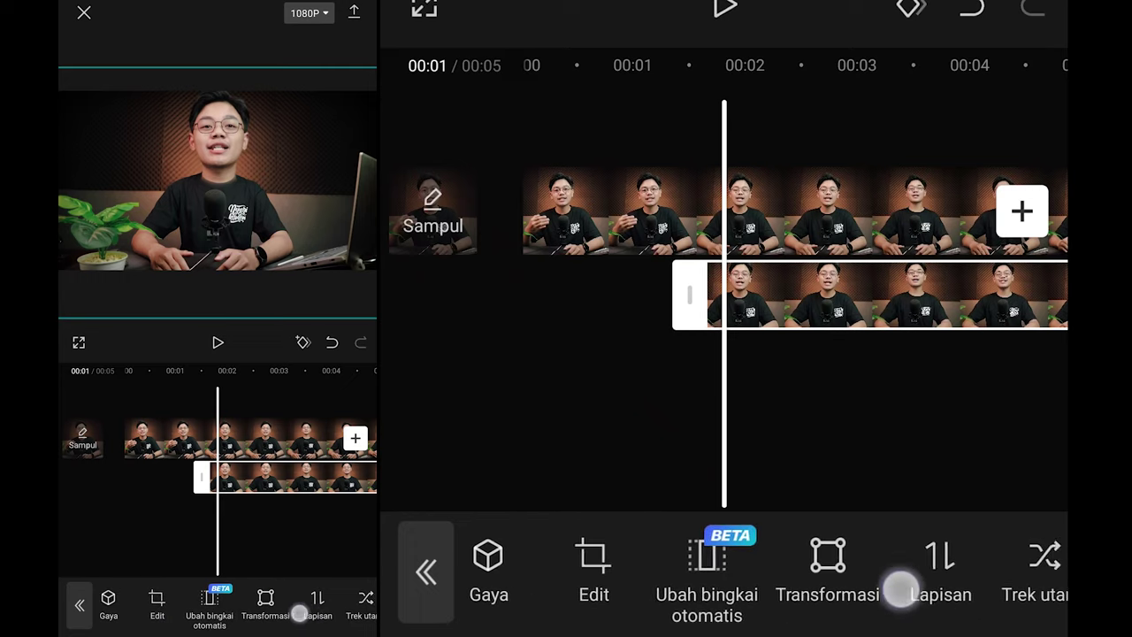
mouse_move(897, 586)
left_mouse_down()
mouse_move(753, 571)
mouse_move(867, 608)
left_mouse_up()
left_click_drag(937, 570, 495, 570)
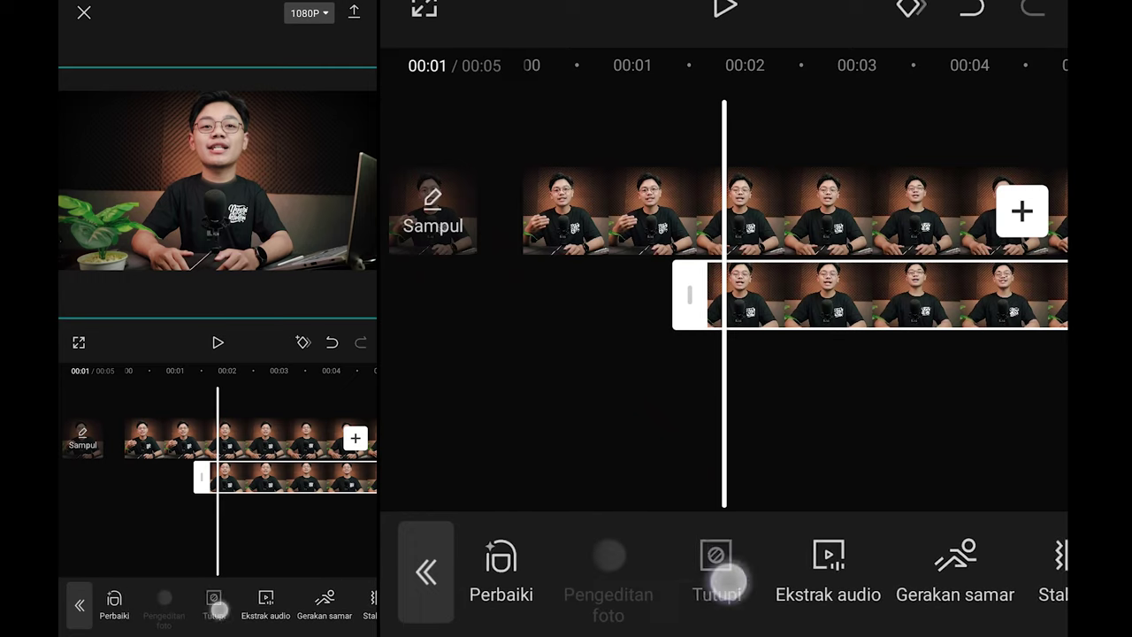
left_click(725, 575)
left_click(821, 456)
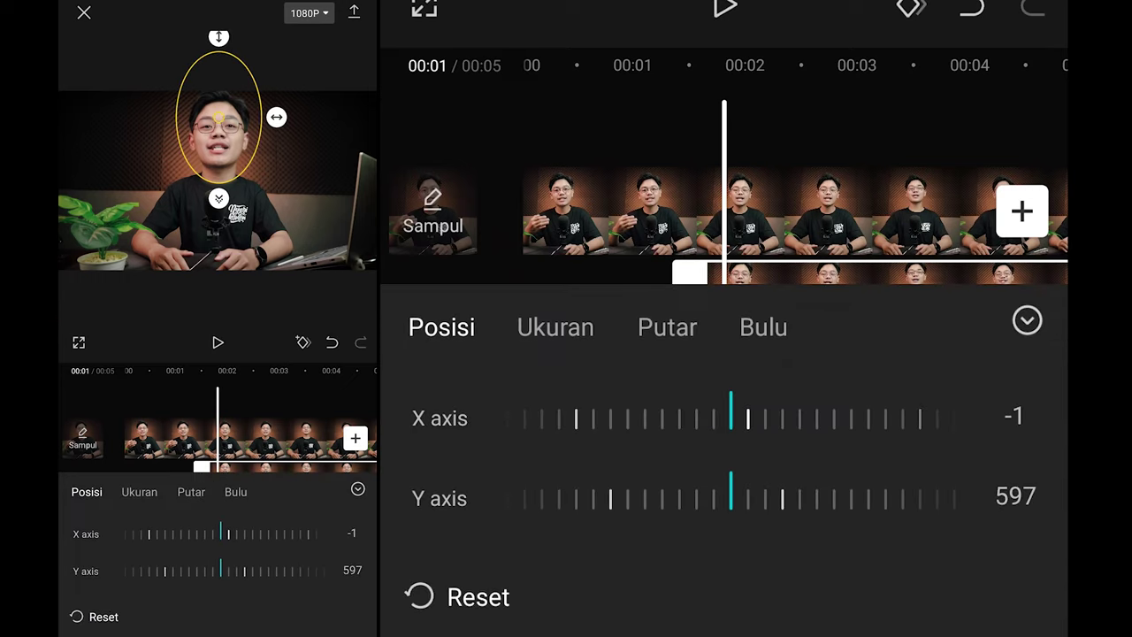
left_click_drag(801, 503, 844, 516)
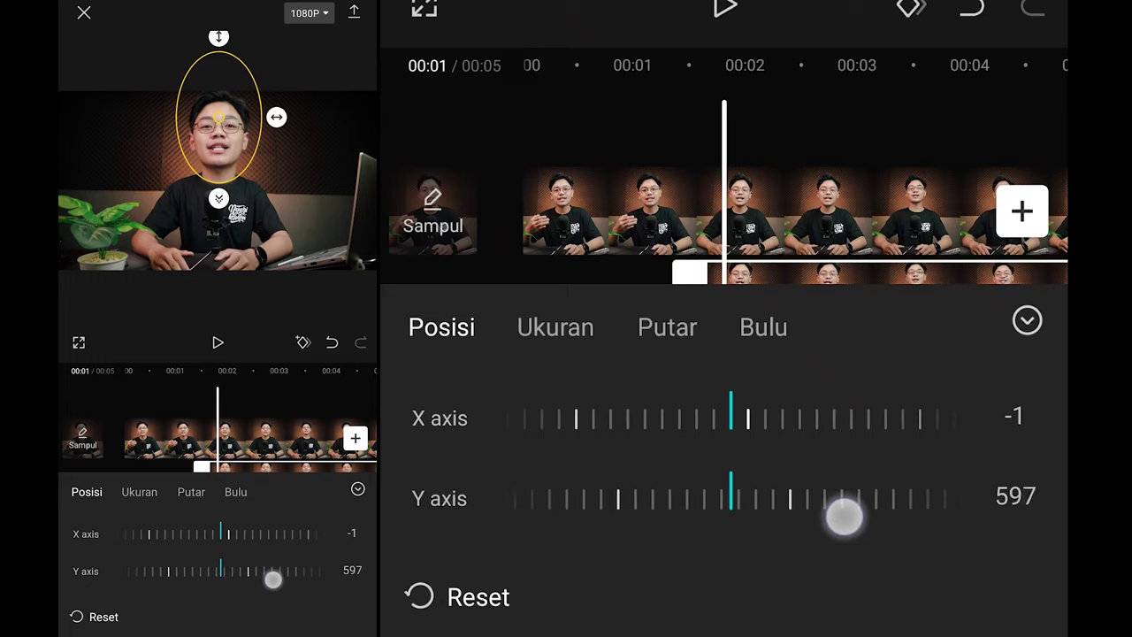
left_click(576, 336)
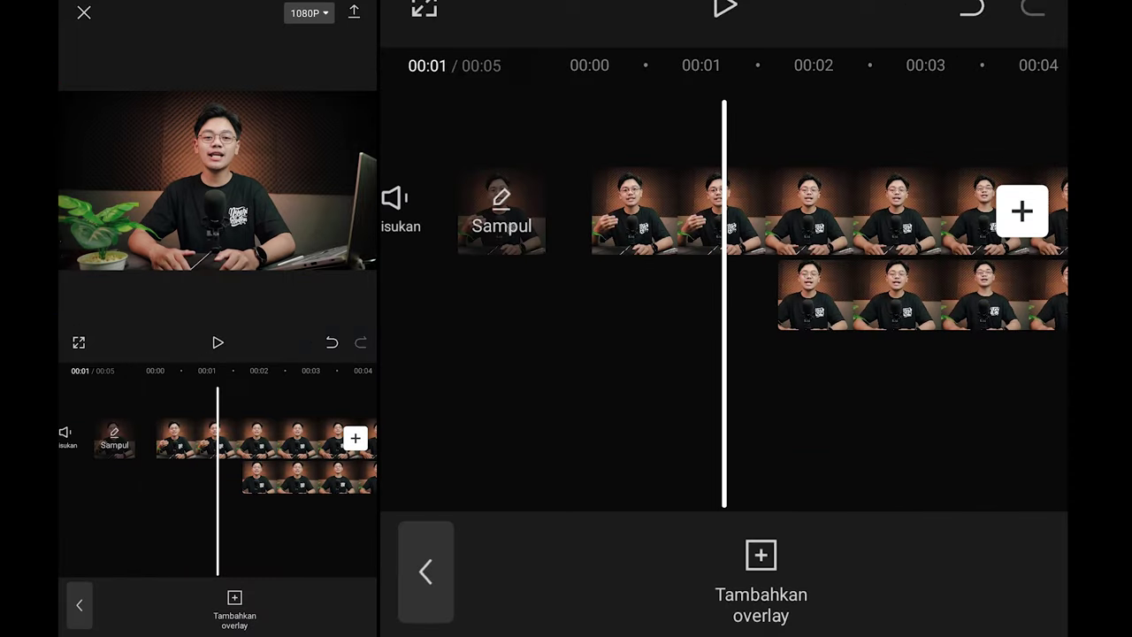
Select the overlay clip again to bring back its editing toolbar.
left_click_drag(946, 376, 833, 374)
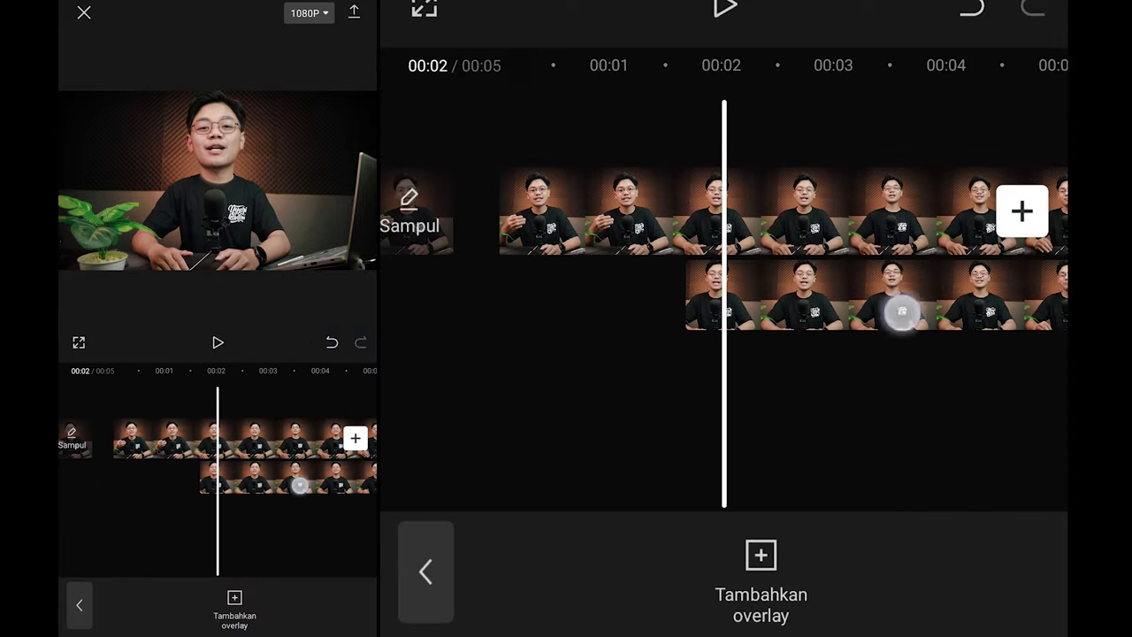
left_click(897, 310)
left_click_drag(884, 570, 575, 570)
left_click_drag(796, 610, 478, 610)
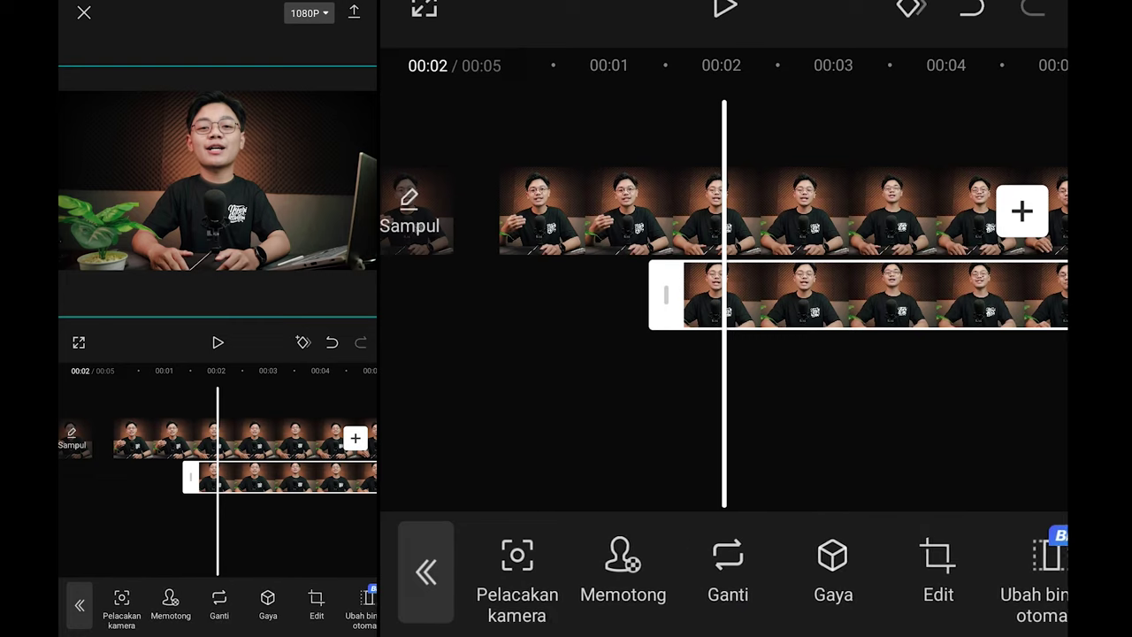
left_click_drag(972, 583, 716, 601)
left_click_drag(1000, 611, 698, 627)
mouse_move(938, 610)
left_mouse_down()
mouse_move(752, 610)
mouse_move(783, 599)
left_mouse_up()
left_click_drag(1017, 610, 763, 616)
Set the oval mask to size 16 by 48, rotation -2° and feather 1.
left_click(746, 571)
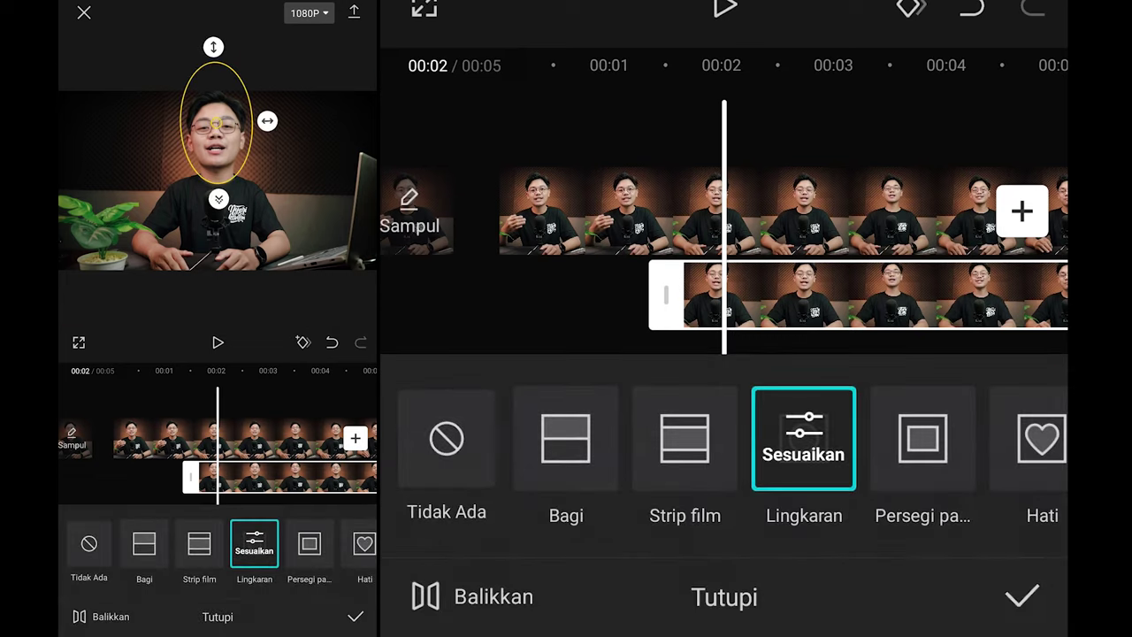
left_click(803, 433)
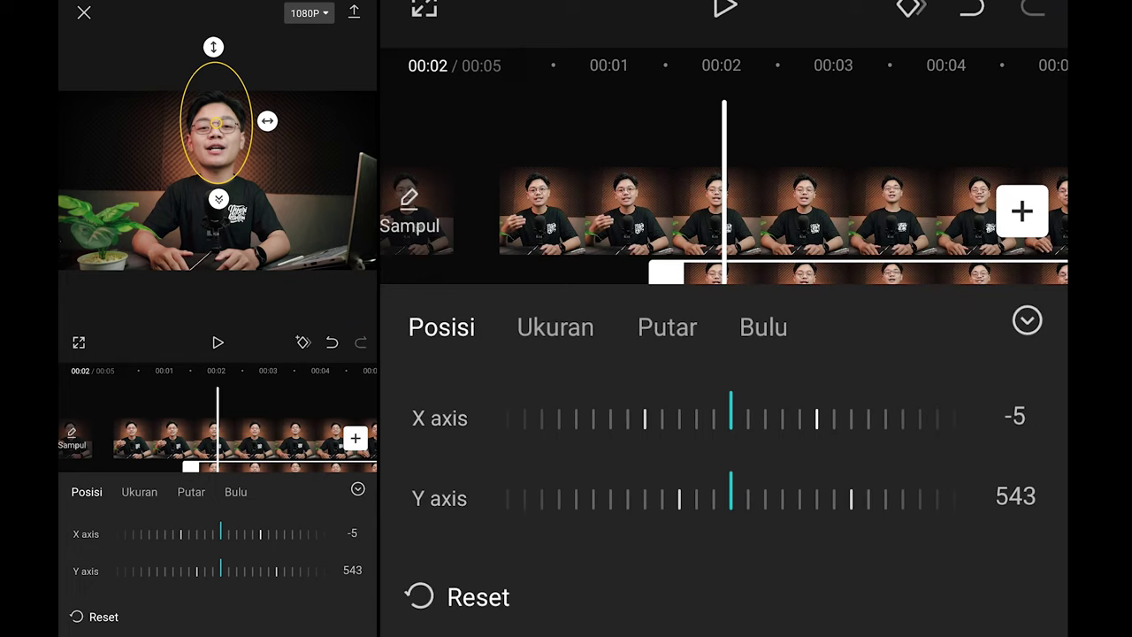
left_click(557, 336)
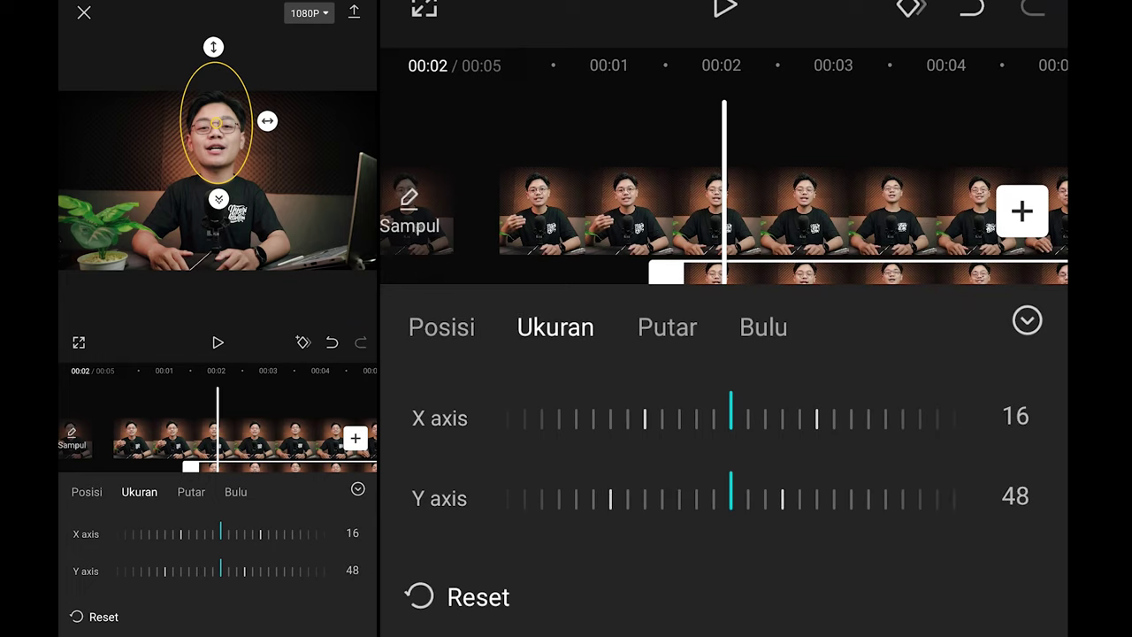
left_click(678, 326)
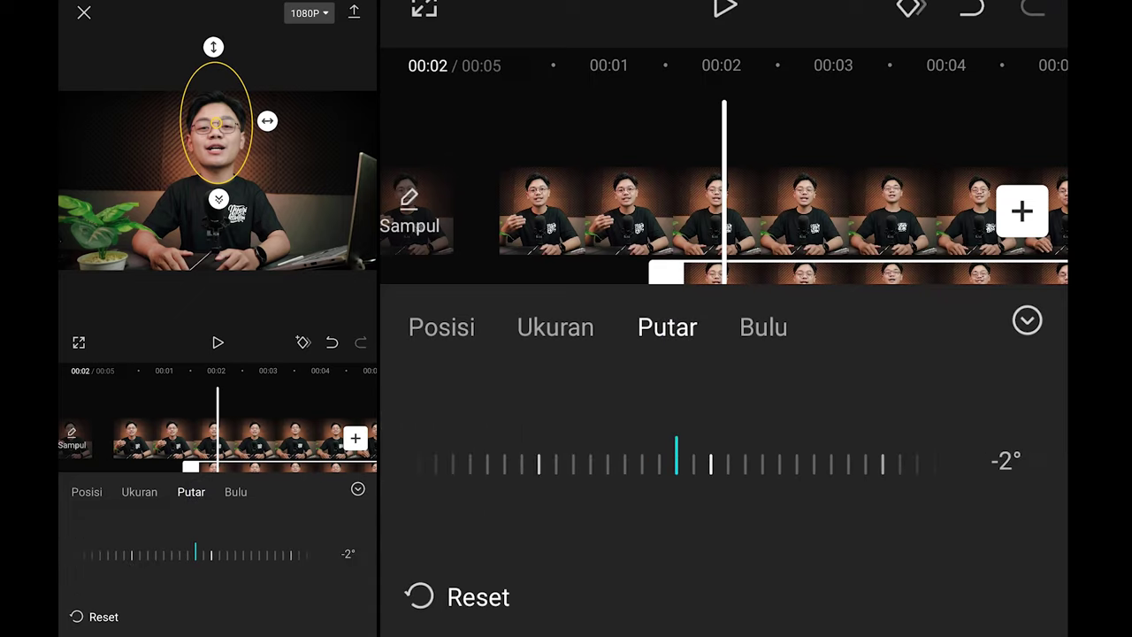
left_click(763, 327)
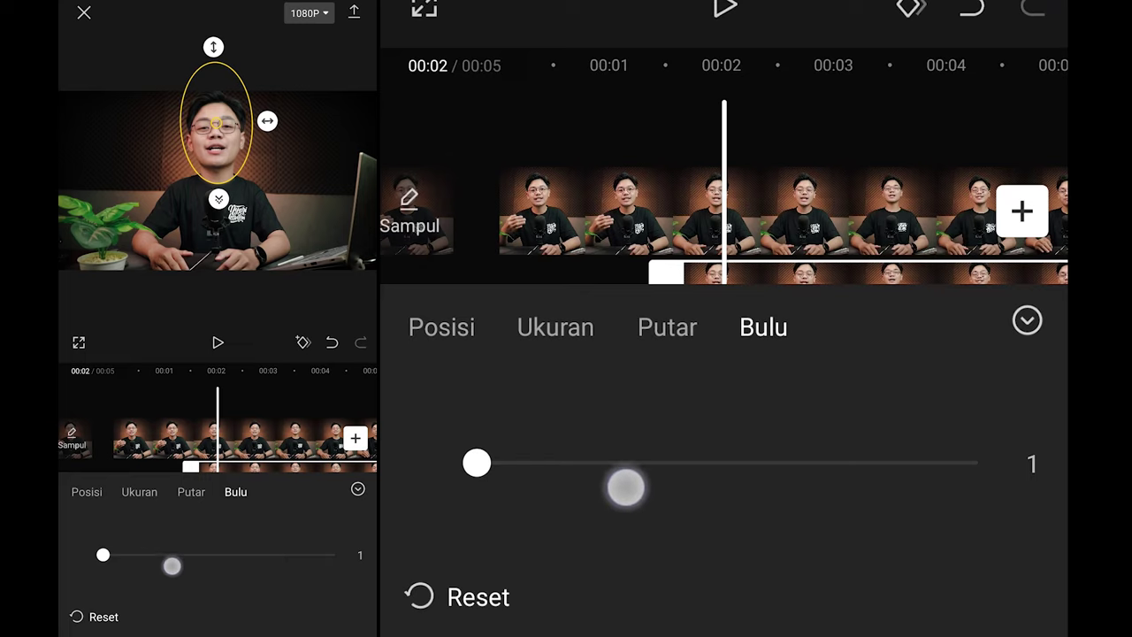
mouse_move(477, 464)
left_mouse_down()
mouse_move(862, 491)
mouse_move(503, 534)
mouse_move(634, 508)
mouse_move(479, 550)
left_mouse_up()
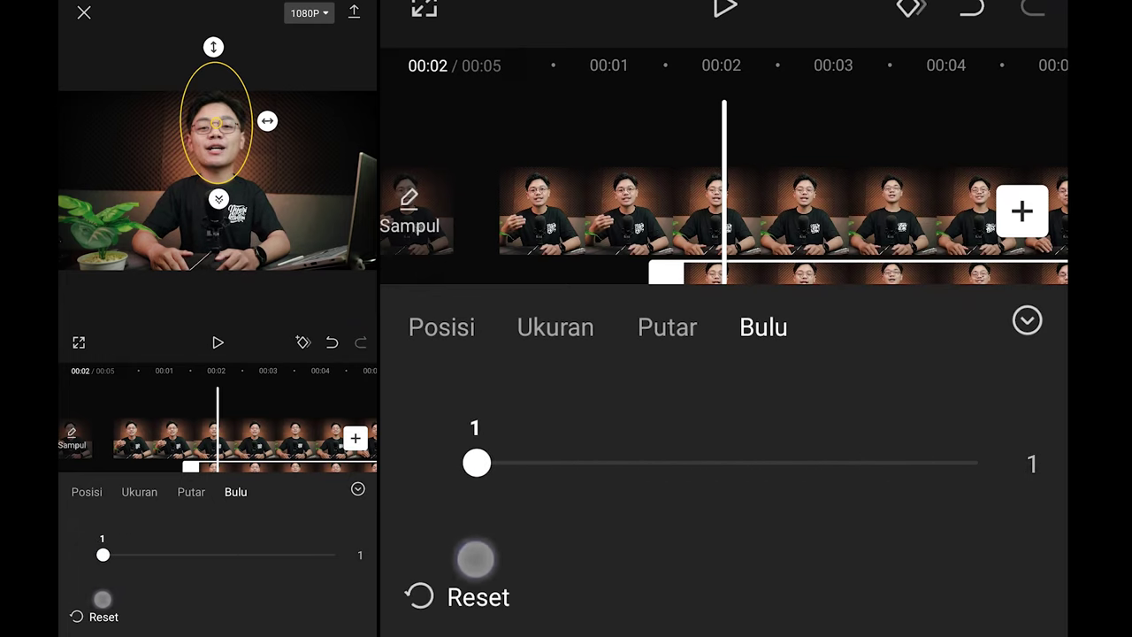
left_click(1027, 320)
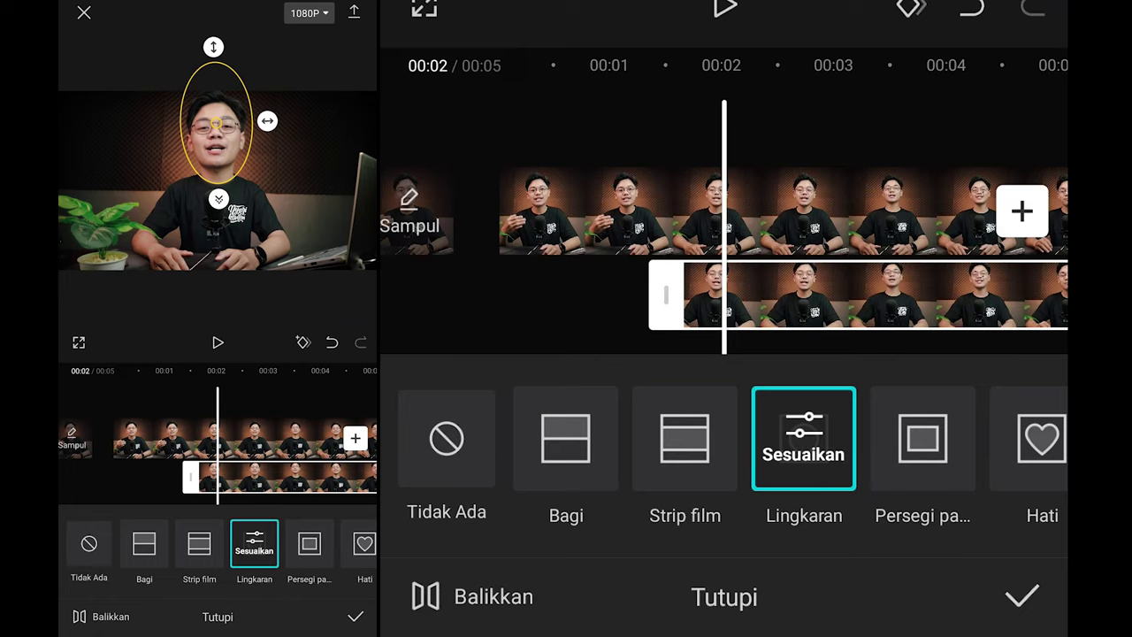
Recheck the mask's position and -2° rotation, then confirm the oval mask.
left_click(802, 437)
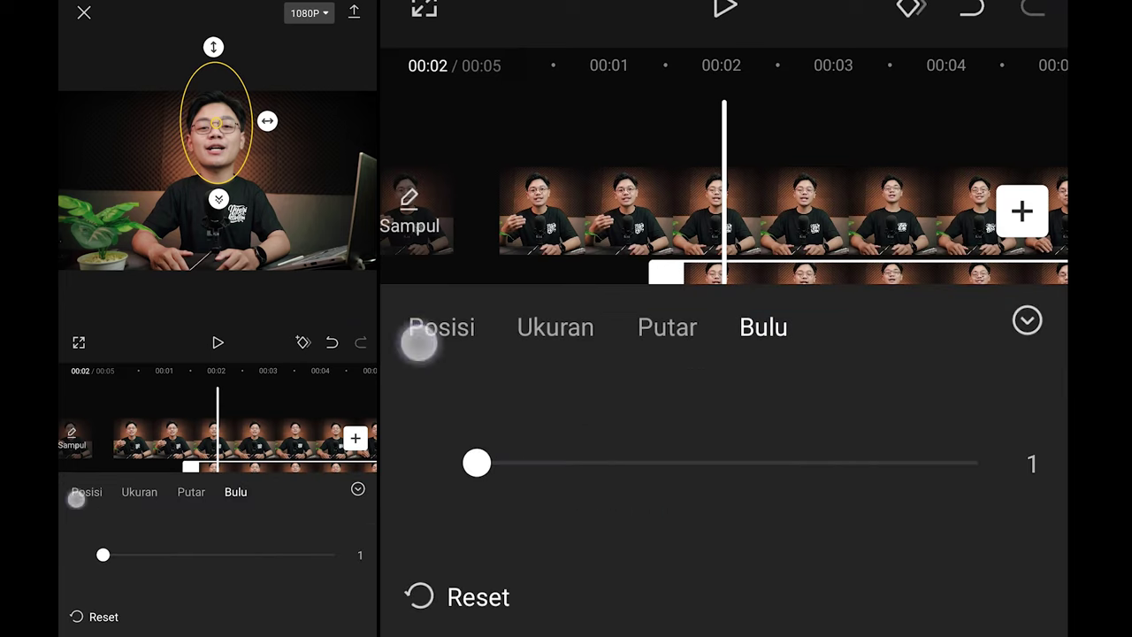
left_click(419, 342)
left_click(665, 340)
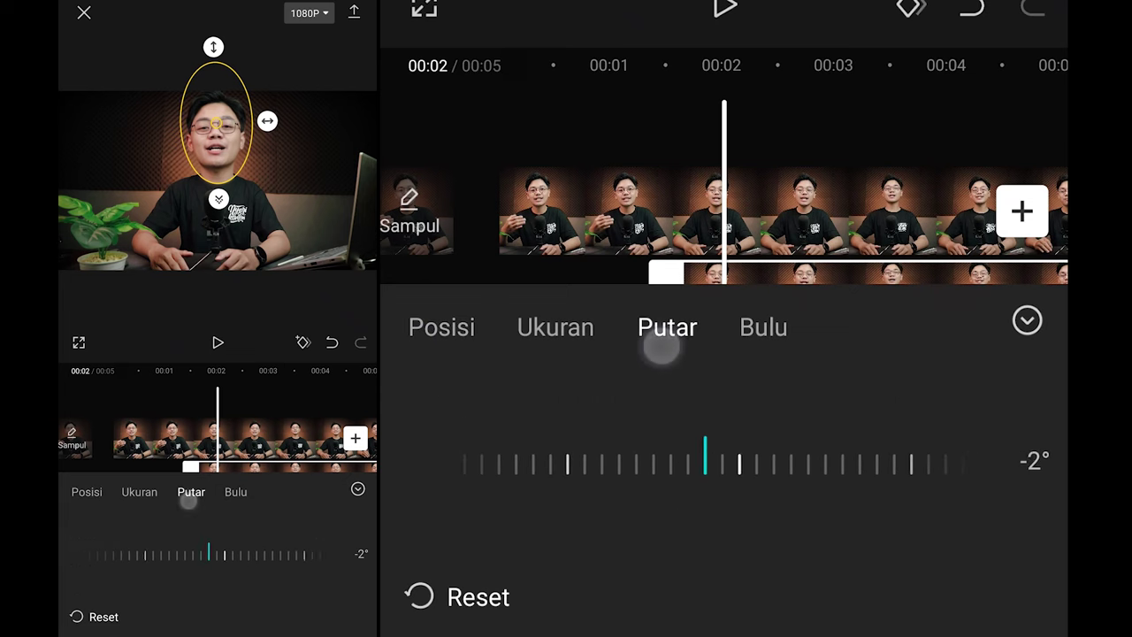
left_click(1026, 320)
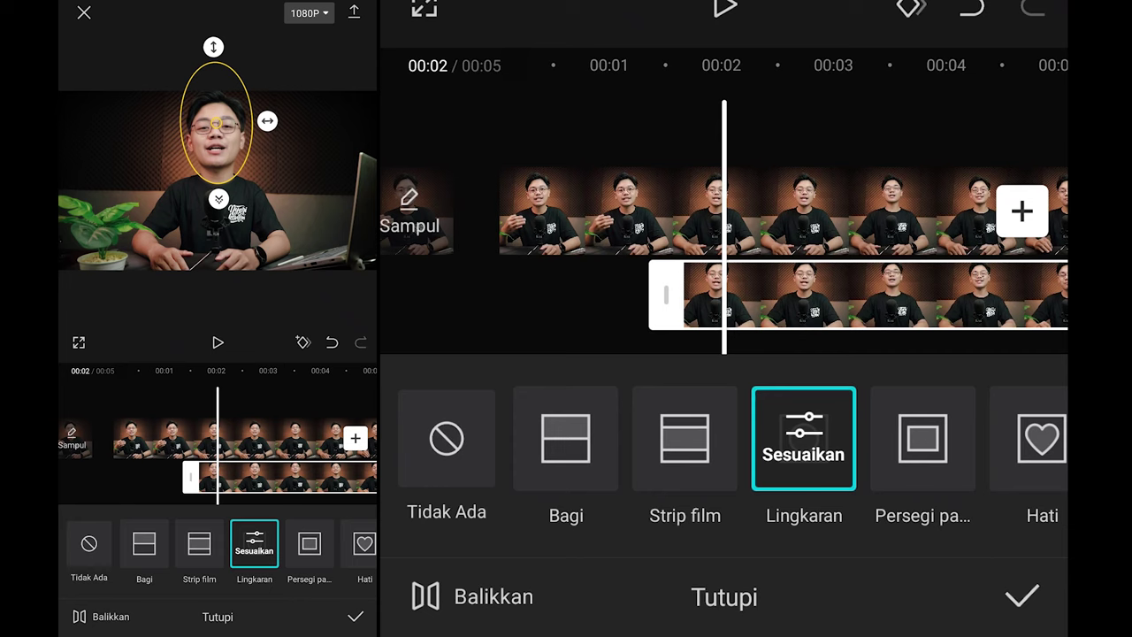
left_click(1021, 597)
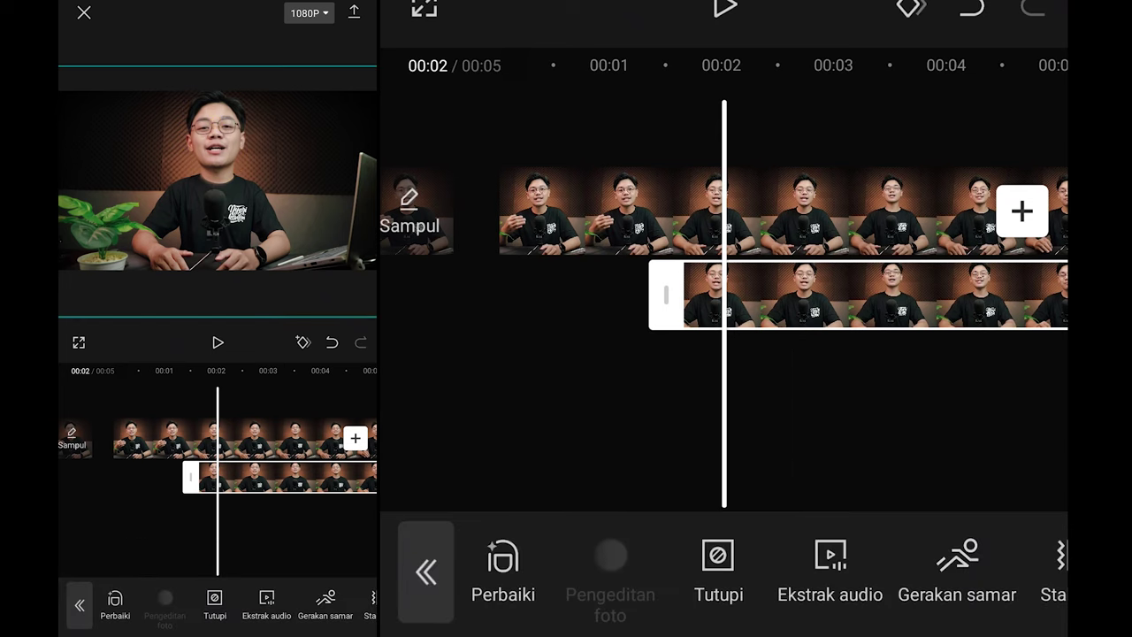
Scrub back to the start and play the clip to preview the face overlay.
left_click_drag(819, 391, 922, 392)
left_click(942, 299)
left_click(967, 301)
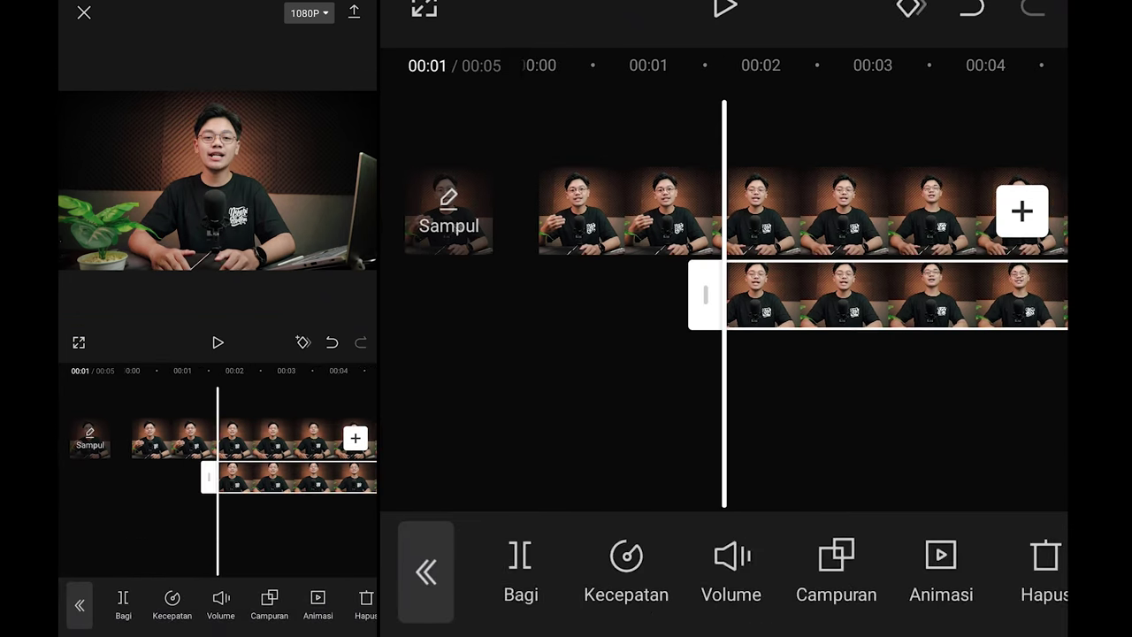
left_click(876, 431)
left_click_drag(937, 399, 1031, 384)
left_click(725, 9)
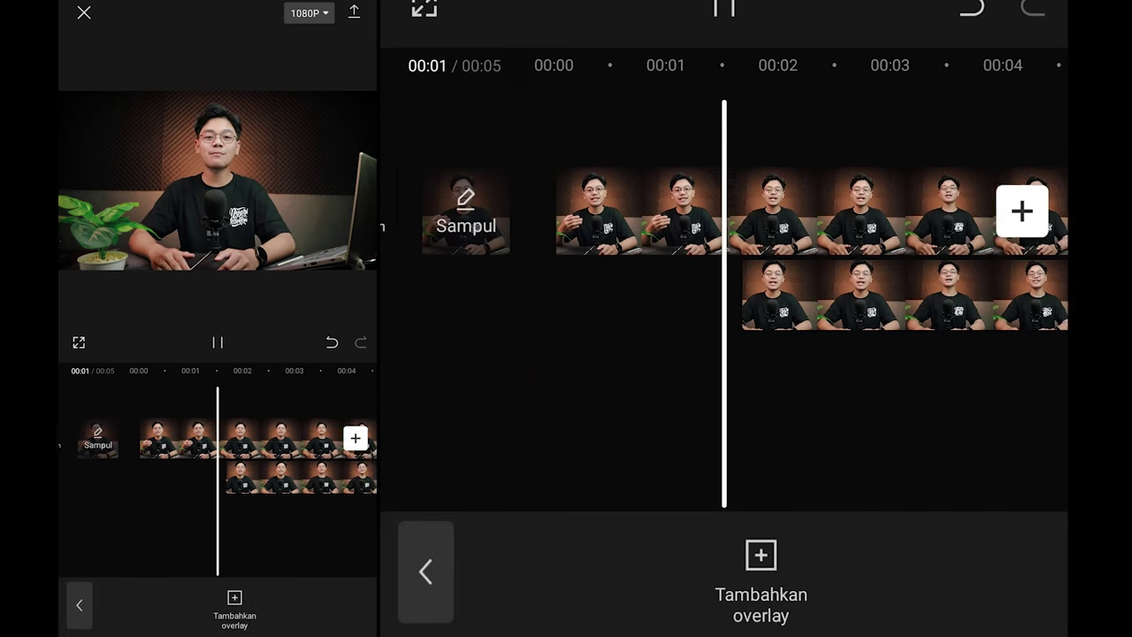
left_click(819, 372)
Apply the Perbesar Mini intro animation to the face overlay, shortened to 0.3 seconds.
left_click_drag(818, 373, 909, 382)
left_click(841, 296)
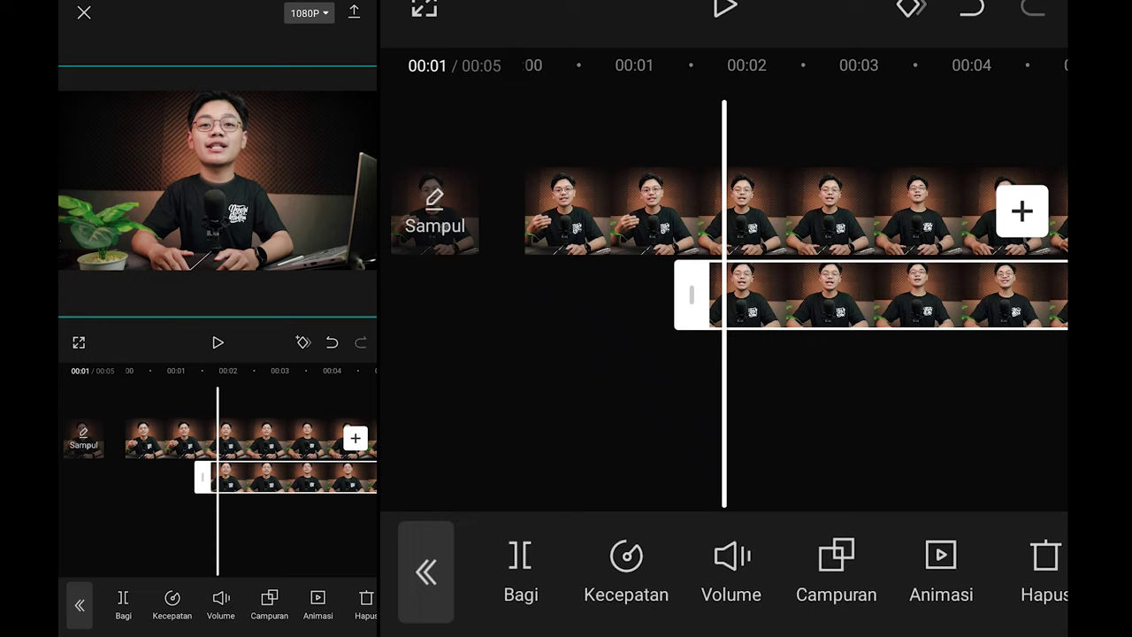
left_click(941, 566)
left_click_drag(938, 442, 680, 442)
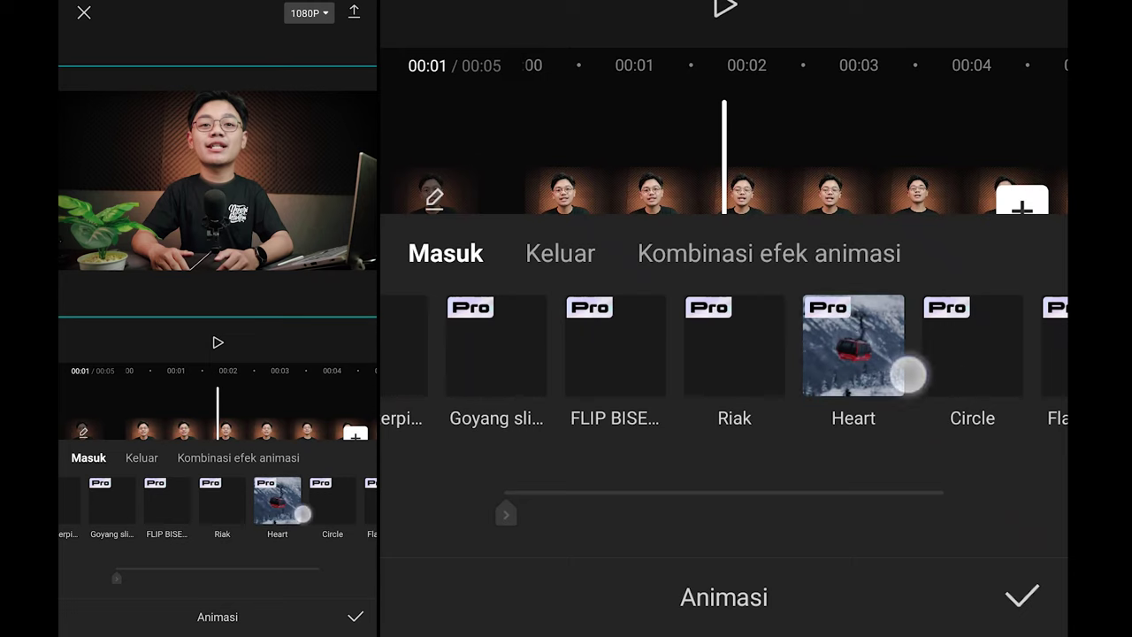
left_click_drag(908, 375, 849, 405)
mouse_move(973, 404)
left_mouse_down()
mouse_move(846, 404)
mouse_move(728, 437)
mouse_move(530, 436)
left_mouse_up()
left_click_drag(1011, 389, 950, 397)
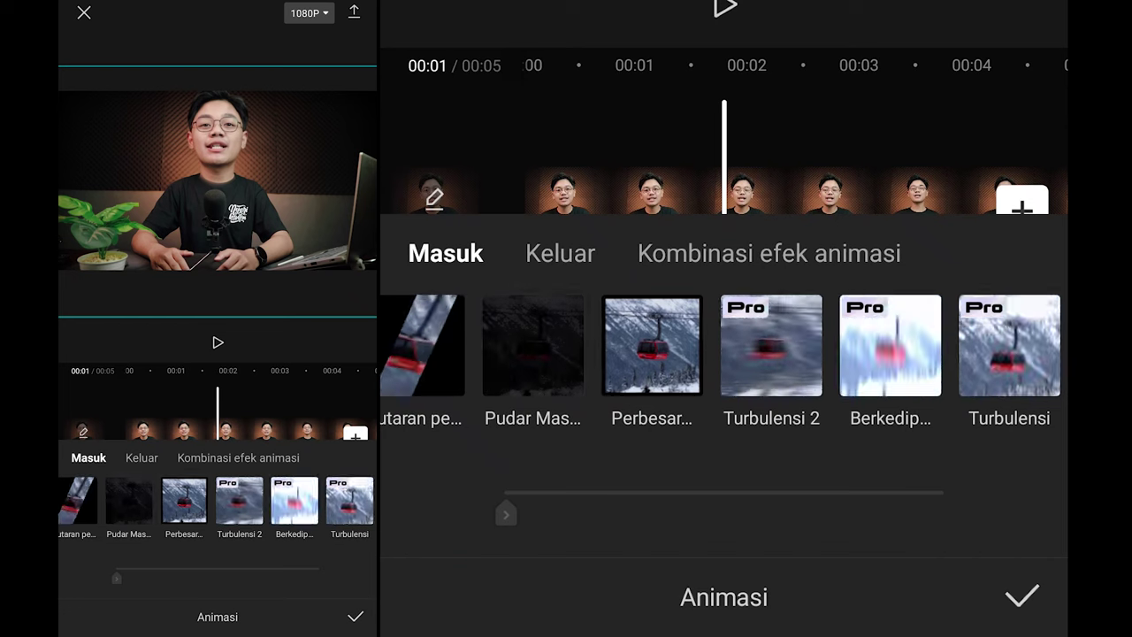
left_click(652, 345)
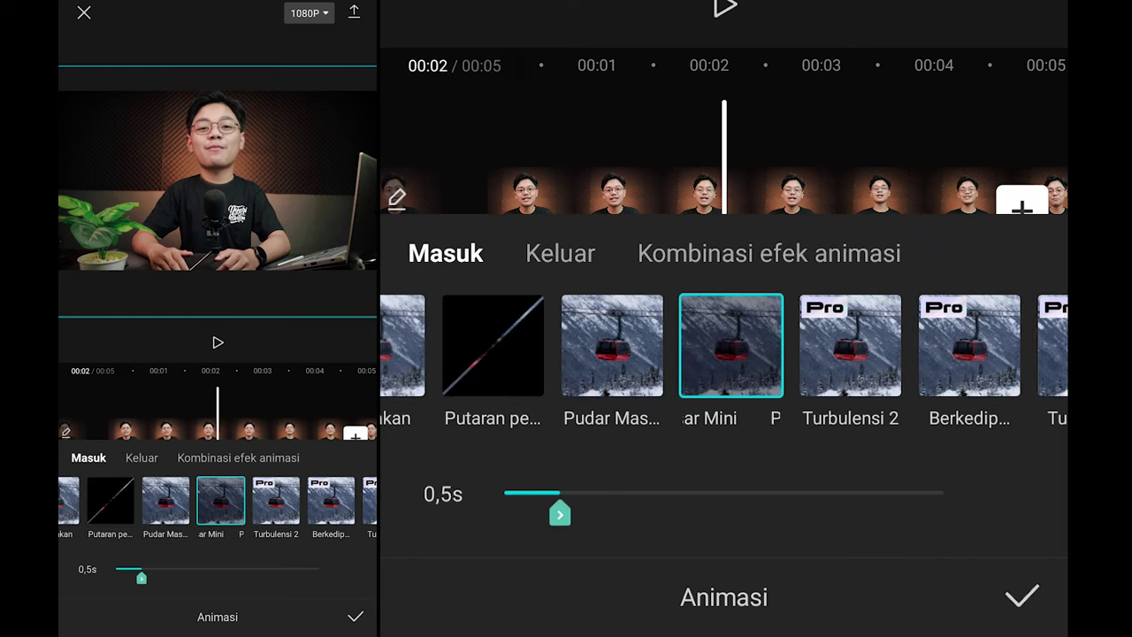
left_click_drag(560, 555, 535, 557)
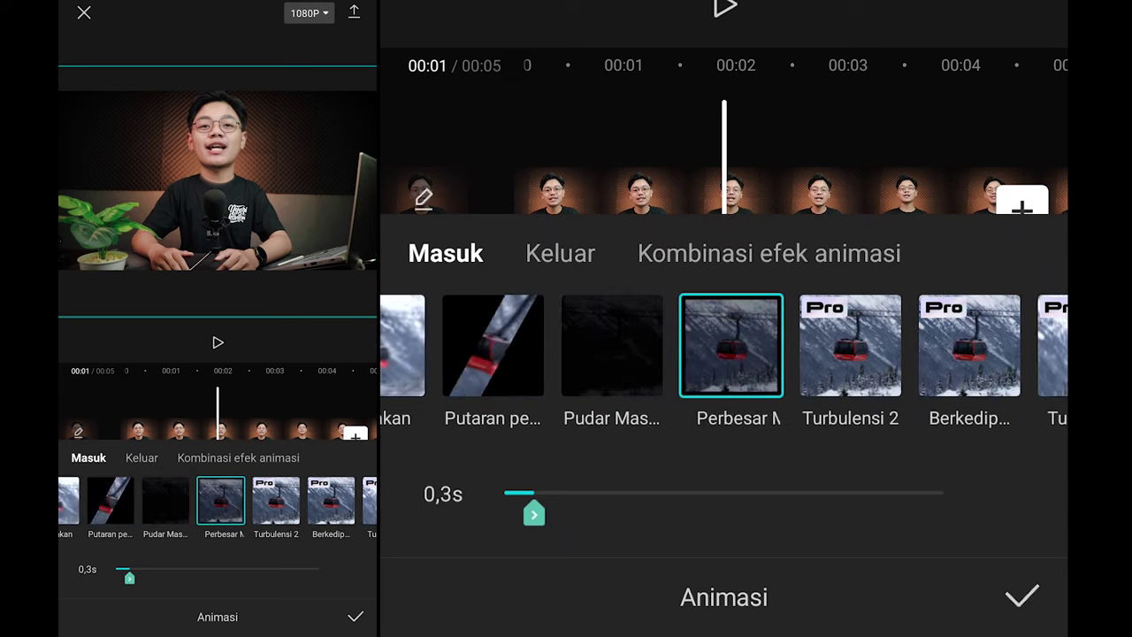
left_click(1021, 596)
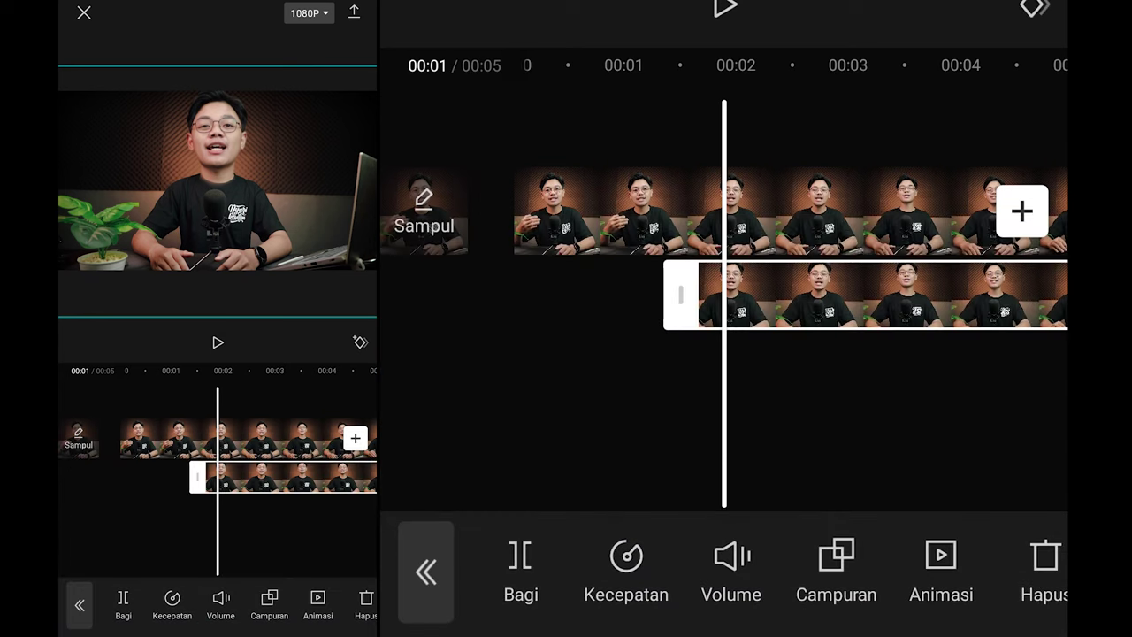
left_click(426, 571)
Play the edit to preview the animation, then reselect the face overlay at two seconds.
left_click(725, 7)
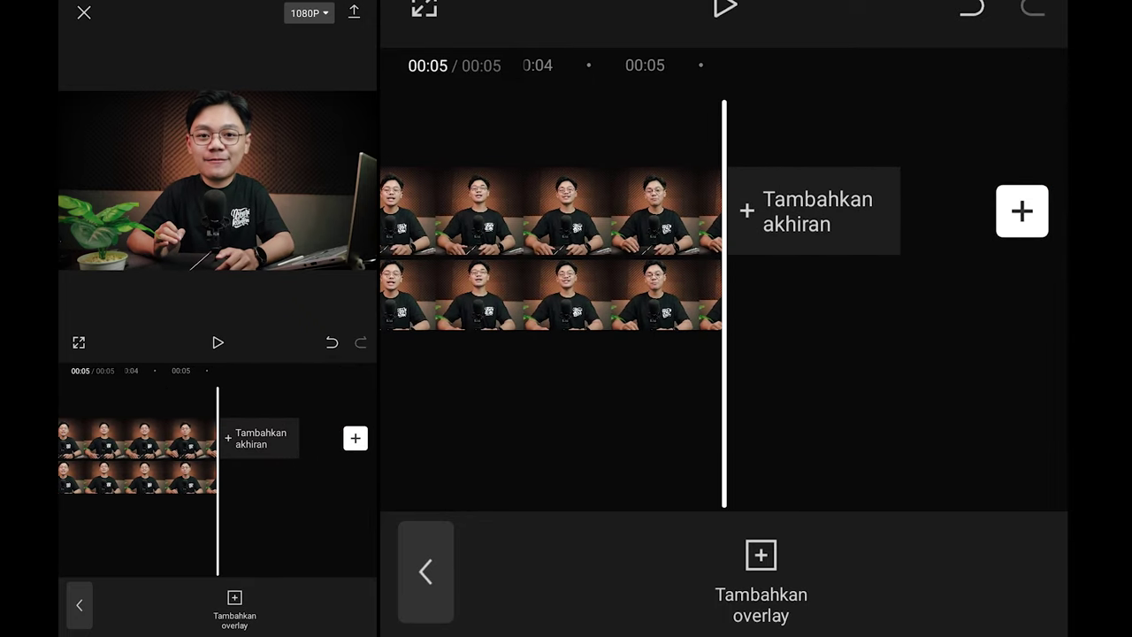
left_click_drag(531, 394, 853, 401)
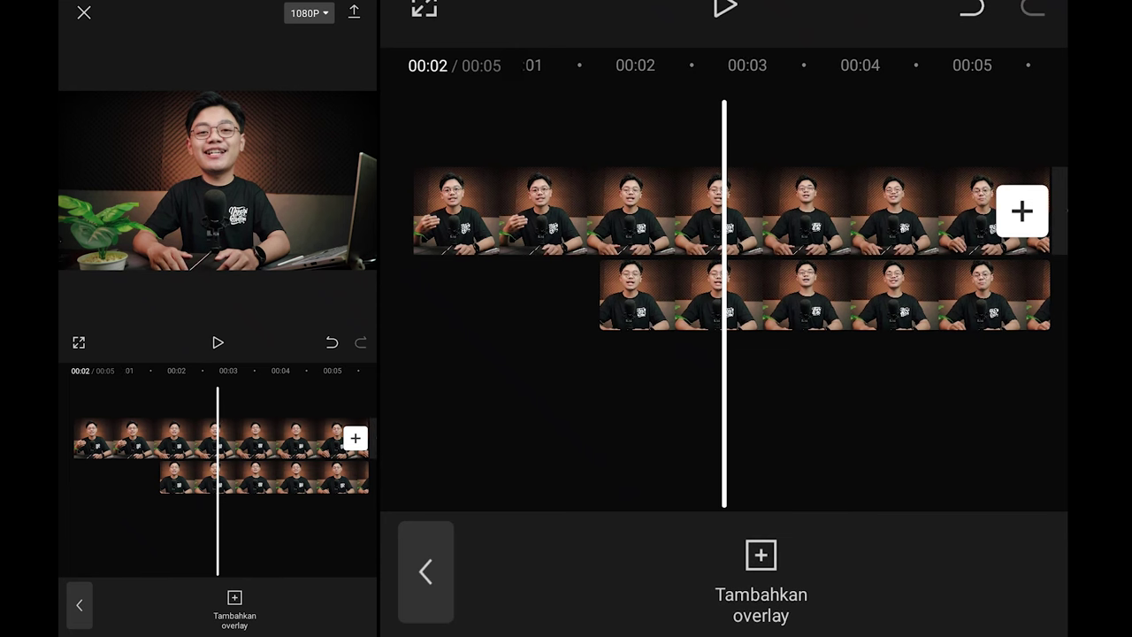
left_click(873, 307)
Move the face overlay copy via Trek utama onto a new third track, aligned under the first.
left_click_drag(937, 571, 672, 573)
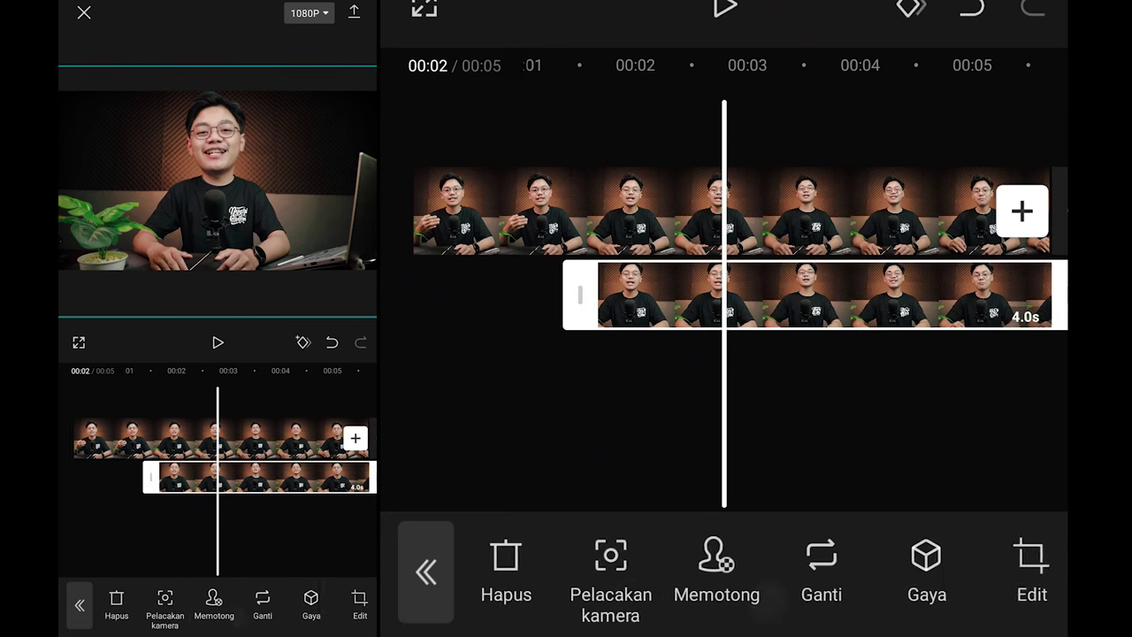
left_click_drag(910, 595, 685, 594)
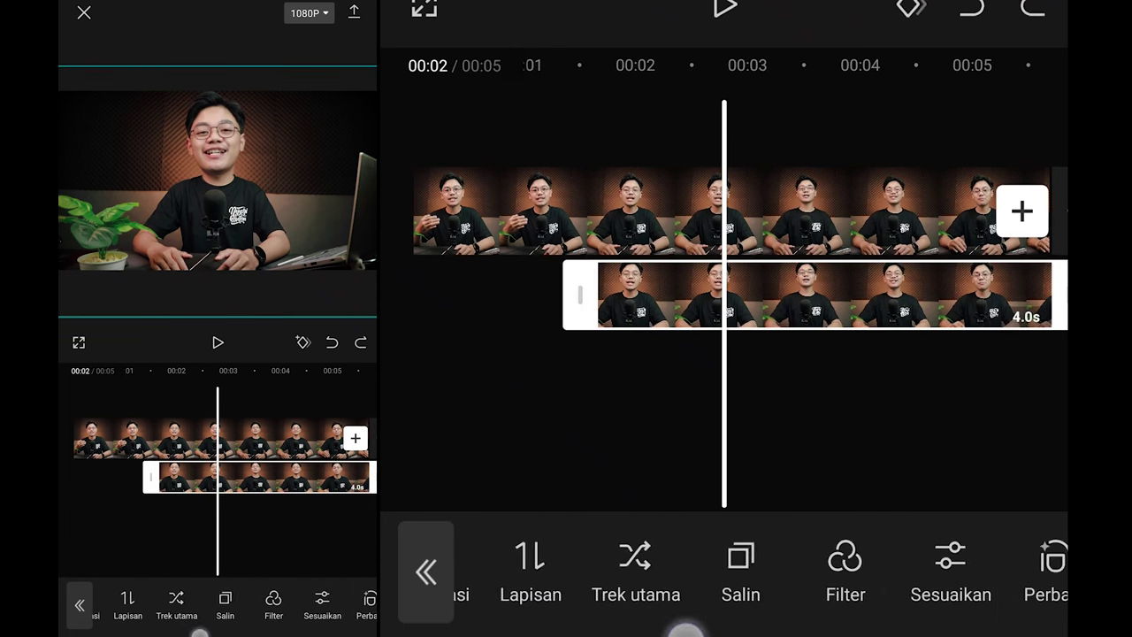
left_click(638, 575)
left_click_drag(911, 306, 498, 410)
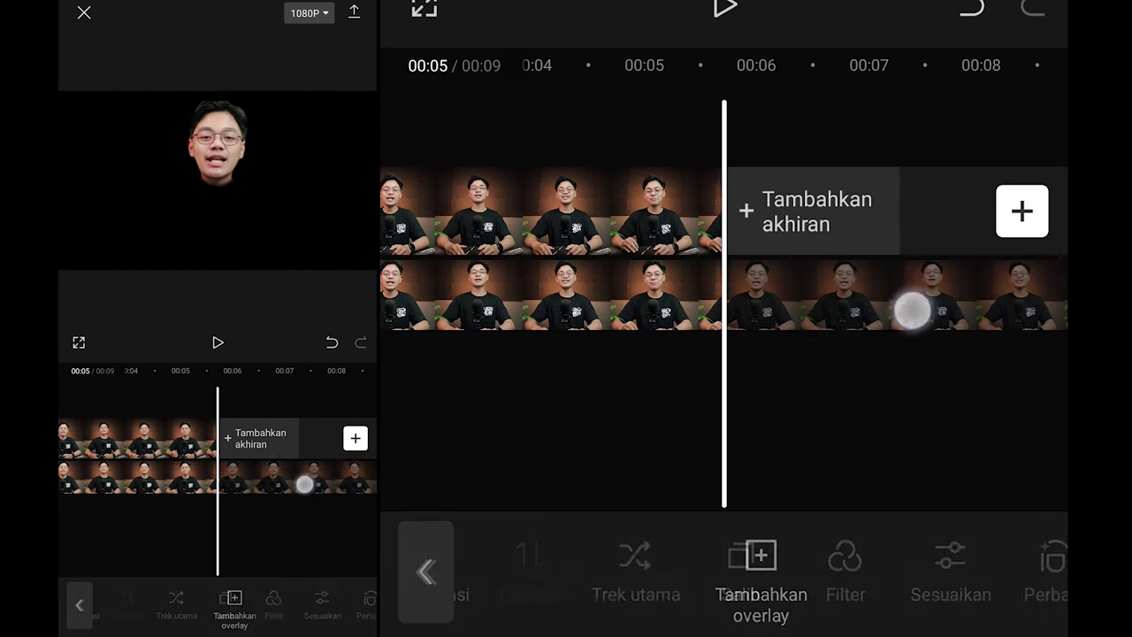
left_click_drag(636, 390, 771, 379)
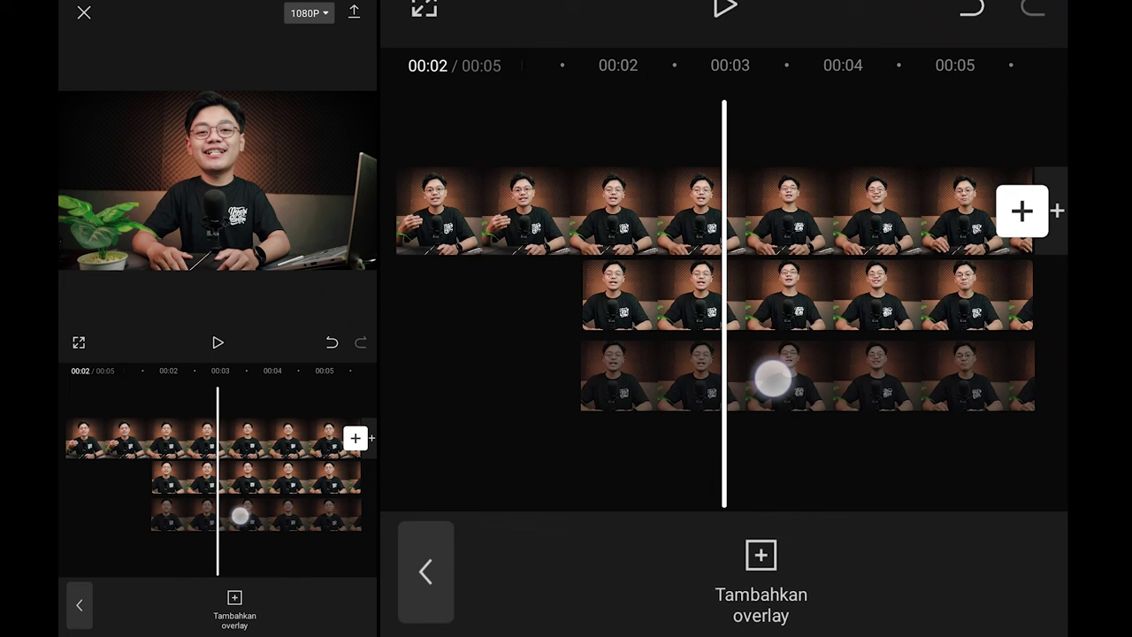
Select the third-track overlay copy and tilt it to -13°.
left_click_drag(888, 451, 776, 452)
scroll(676, 452, "up", 3)
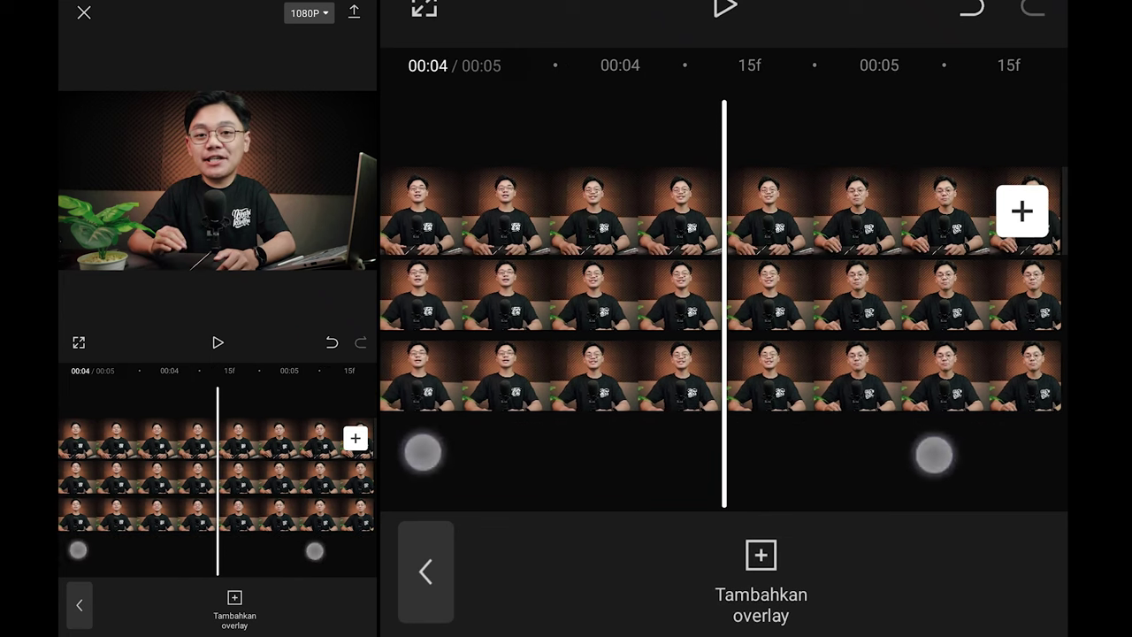
left_click_drag(670, 476, 874, 400)
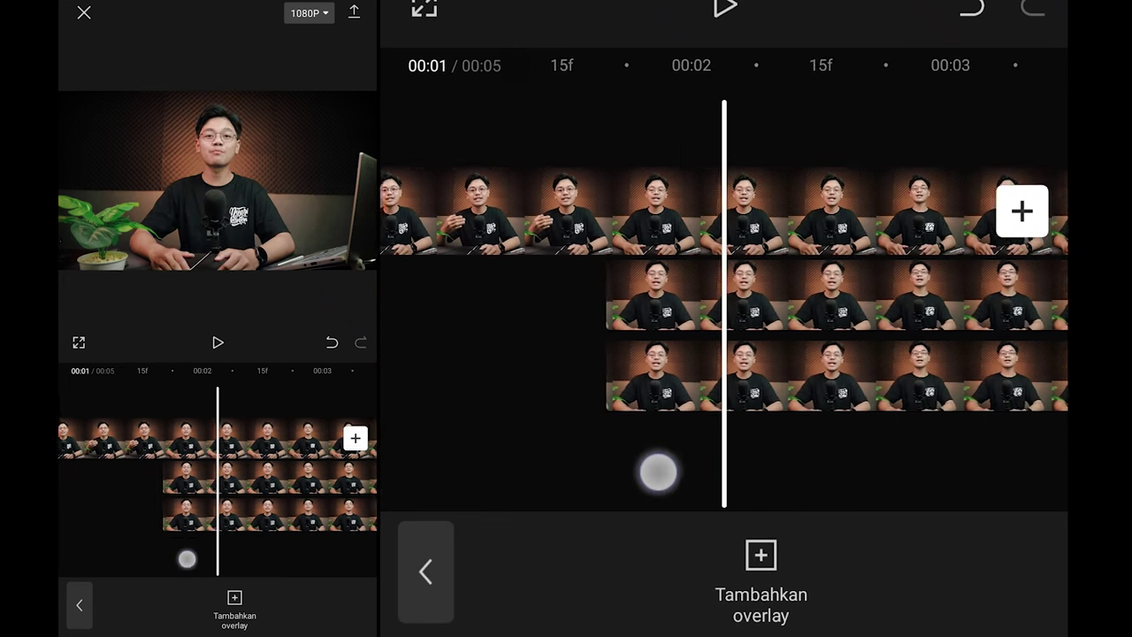
left_click(875, 398)
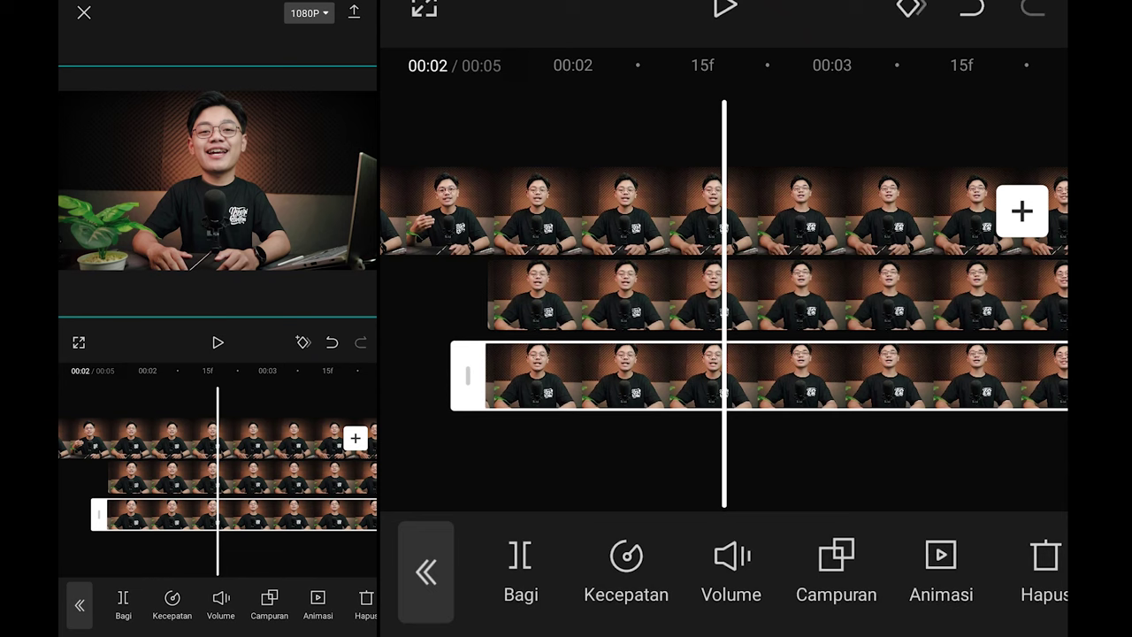
left_click_drag(1017, 588, 776, 599)
left_click_drag(1044, 588, 811, 588)
left_click_drag(729, 584, 949, 581)
left_click_drag(619, 586, 967, 586)
left_click_drag(816, 591, 908, 590)
left_click_drag(707, 586, 927, 591)
left_click(839, 566)
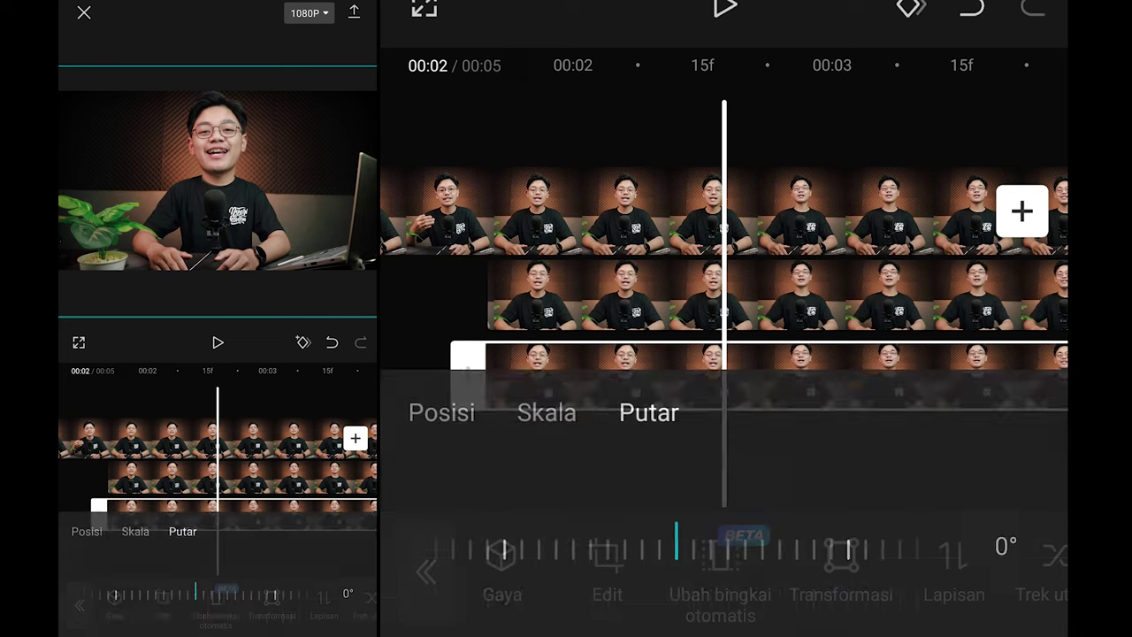
left_click_drag(835, 464, 946, 473)
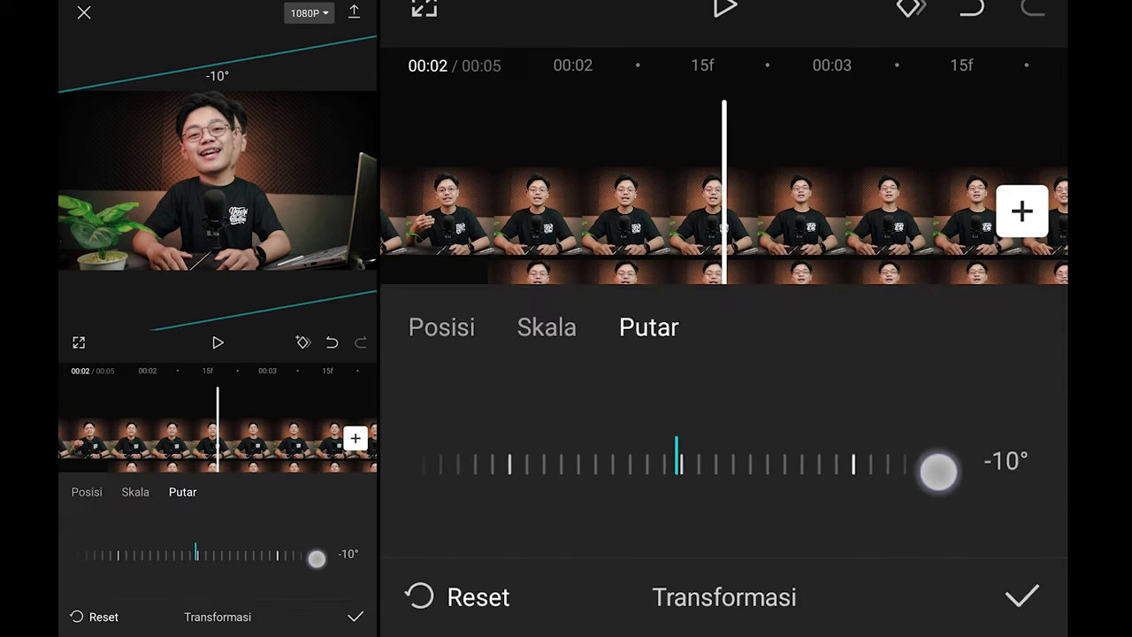
left_click(1021, 597)
Send the tilted copy to the bottom layer with Lapisan 1.
left_click(970, 570)
left_click(675, 464)
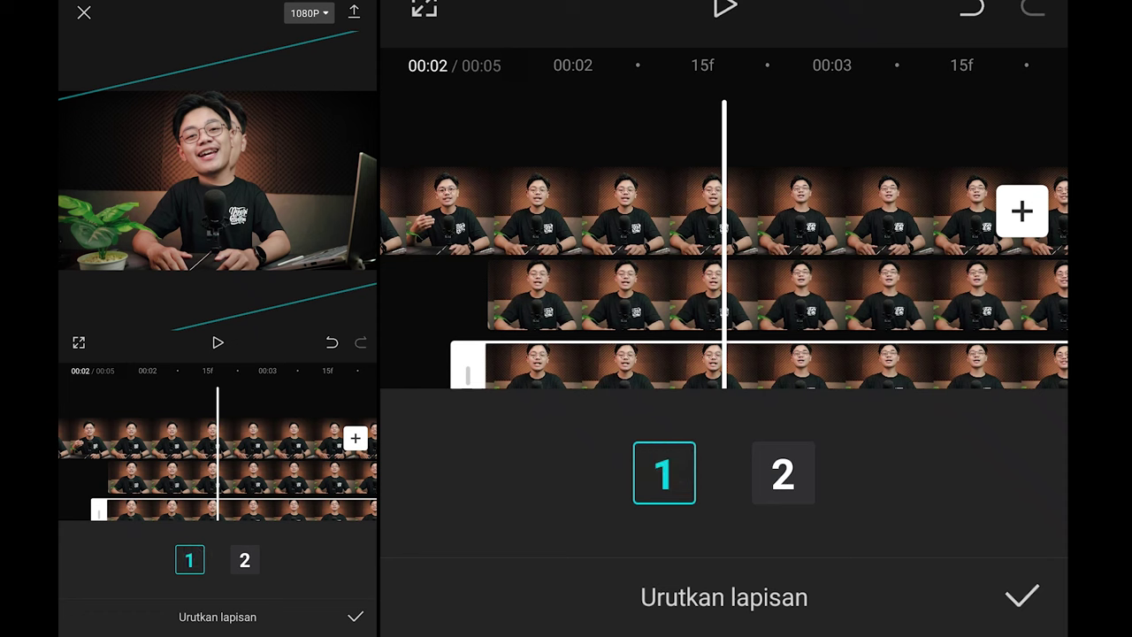
left_click(1033, 581)
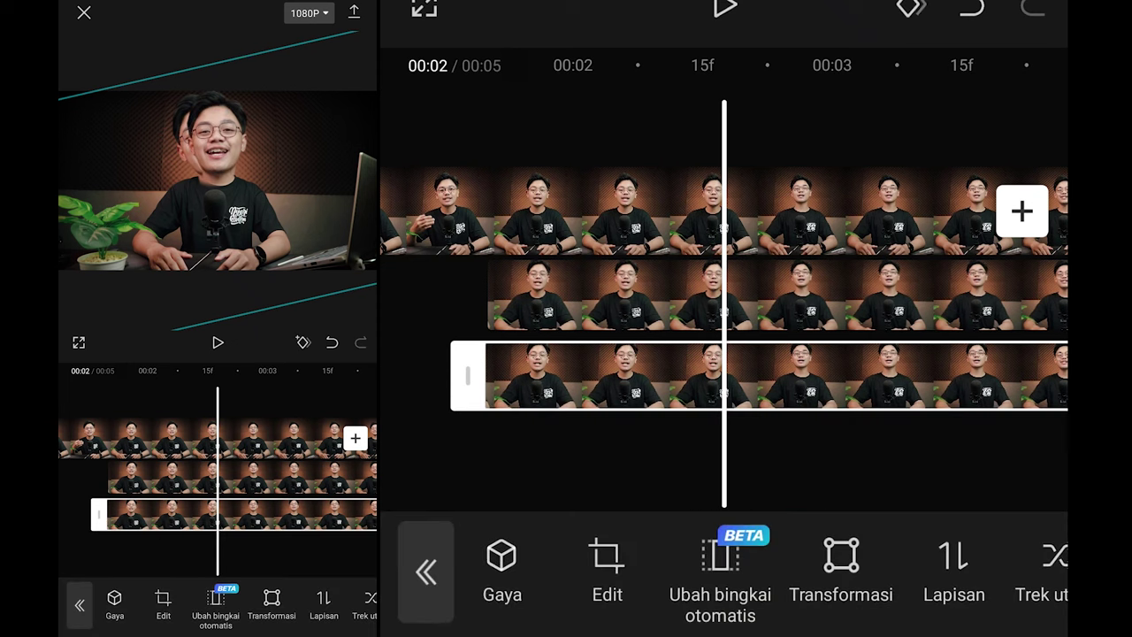
Scale the copy down to about 130% and shift it to the left.
left_click_drag(1017, 590, 949, 594)
left_click(607, 551)
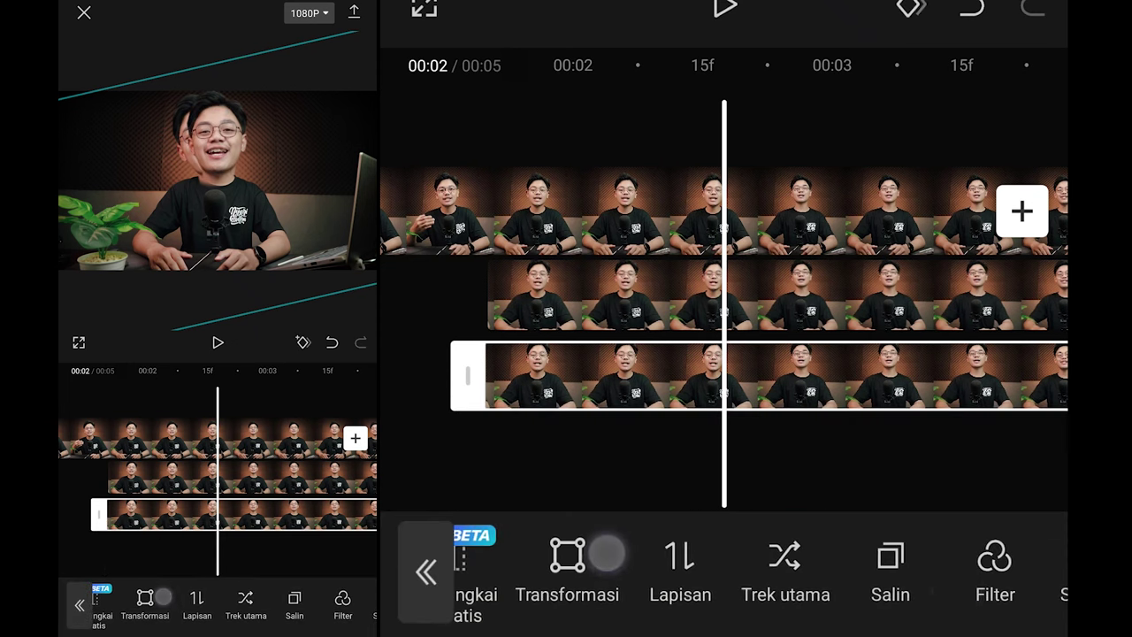
left_click(547, 328)
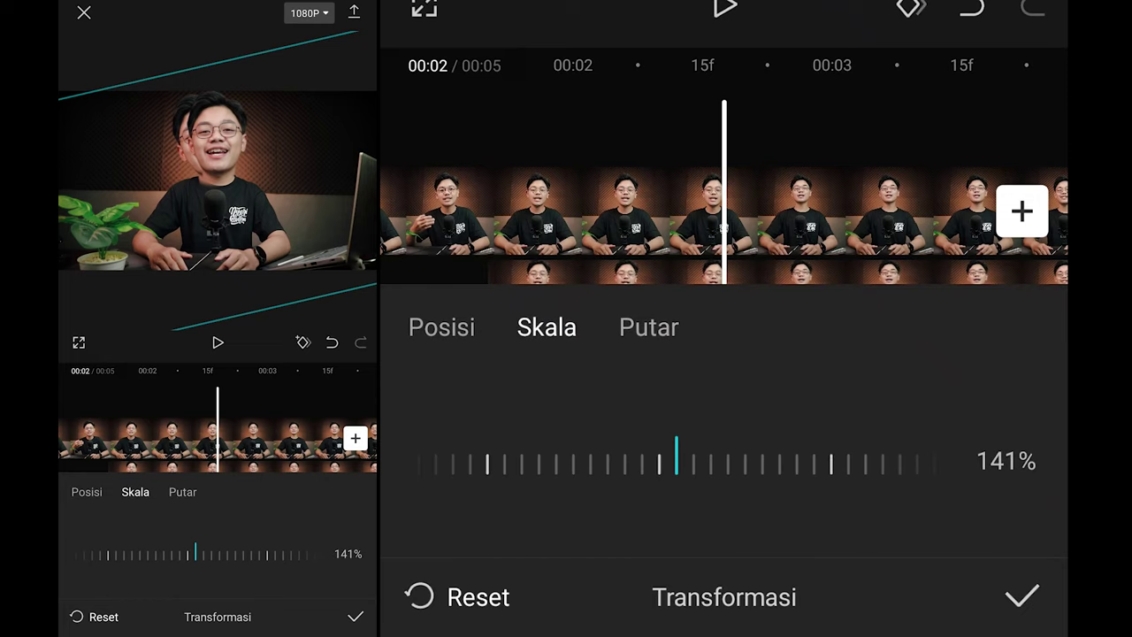
left_click_drag(817, 482, 890, 493)
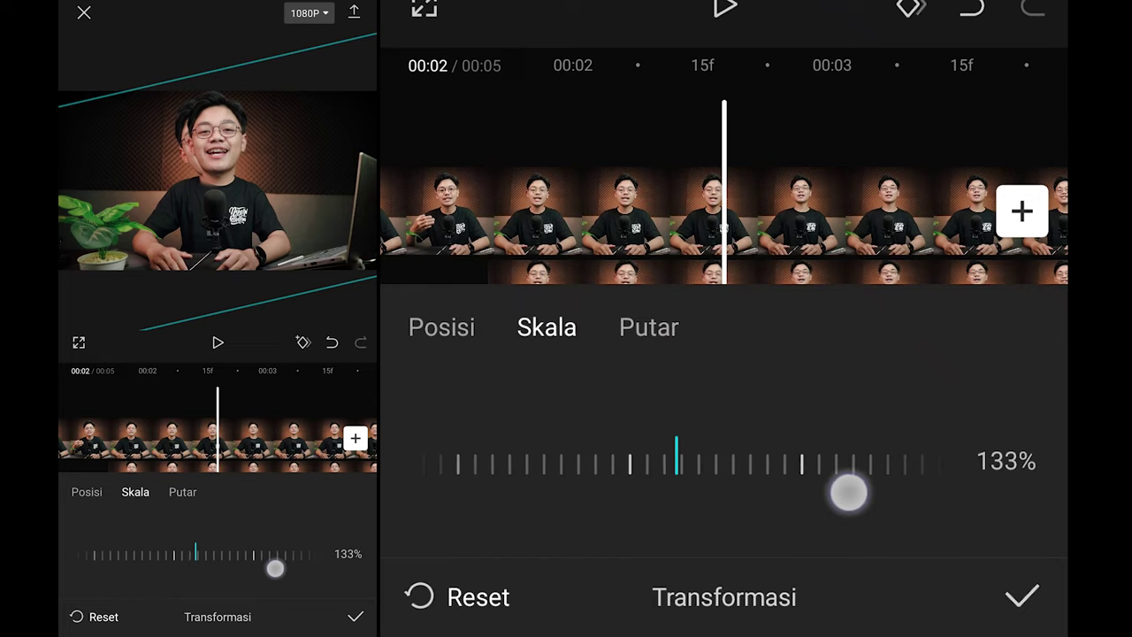
left_click(456, 345)
left_click_drag(740, 423, 990, 444)
mouse_move(773, 430)
left_mouse_down()
mouse_move(858, 437)
mouse_move(691, 442)
left_mouse_up()
mouse_move(843, 438)
left_mouse_down()
mouse_move(733, 447)
mouse_move(796, 419)
mouse_move(731, 420)
left_mouse_up()
Fine-tune the copy to 128% scale at position X -60, Y 44.
left_click(649, 327)
left_click(457, 339)
left_click(546, 327)
mouse_move(720, 467)
left_mouse_down()
mouse_move(822, 469)
mouse_move(670, 470)
mouse_move(796, 473)
mouse_move(759, 482)
left_mouse_up()
left_click(459, 345)
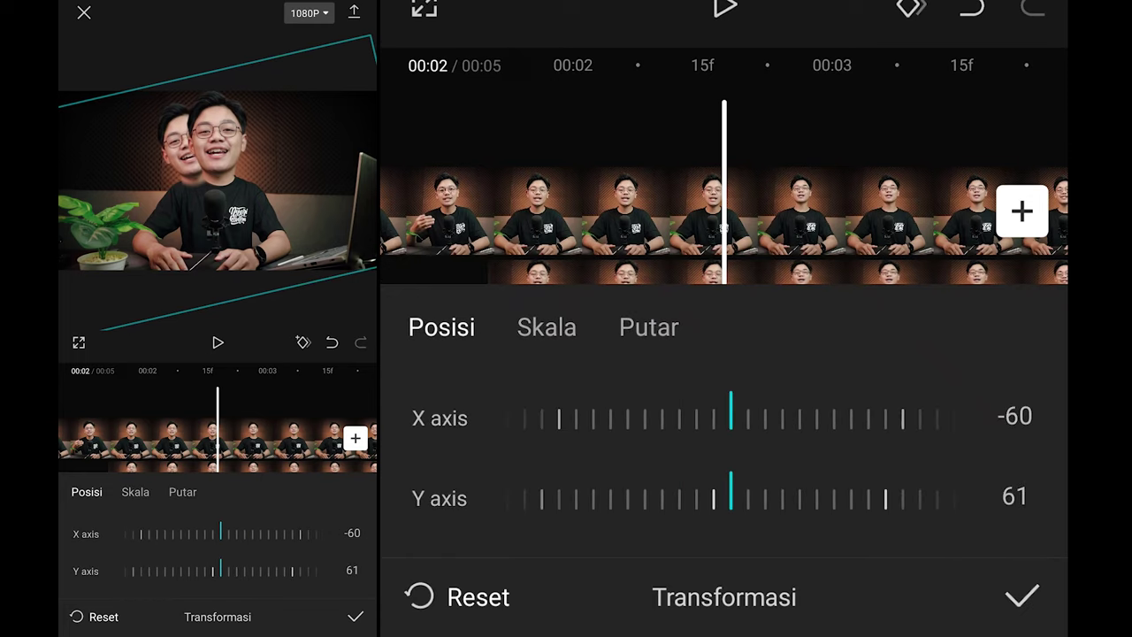
mouse_move(820, 511)
left_mouse_down()
mouse_move(716, 526)
mouse_move(925, 505)
mouse_move(817, 493)
mouse_move(892, 493)
left_mouse_up()
left_click_drag(891, 494, 737, 503)
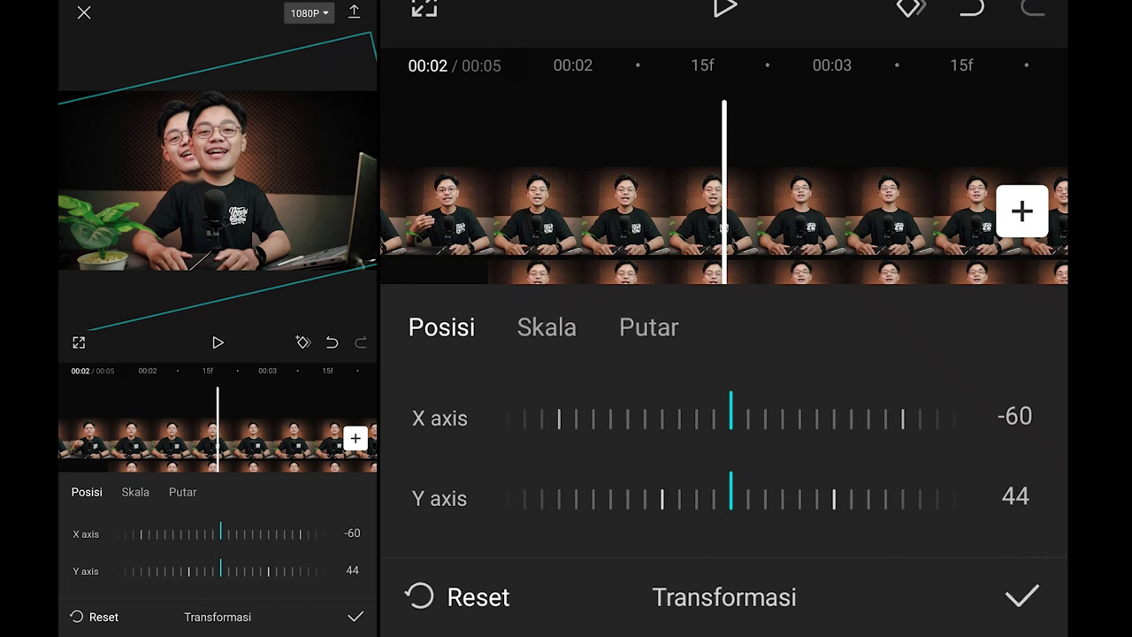
left_click(1022, 596)
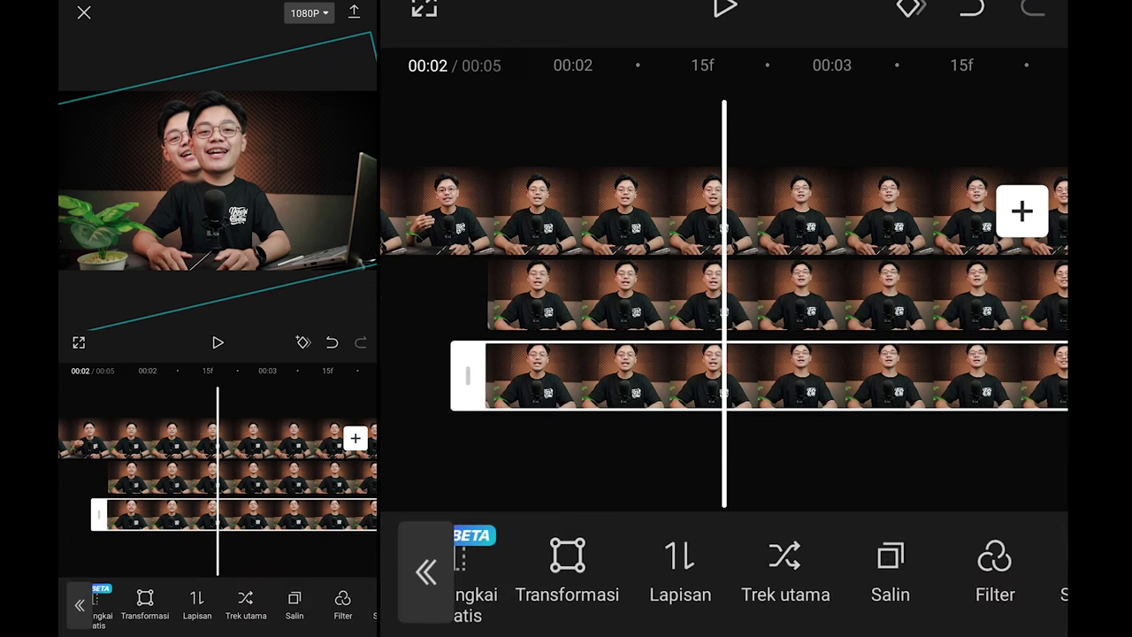
left_click(889, 454)
Duplicate the main video clip.
scroll(689, 407, "down", 5)
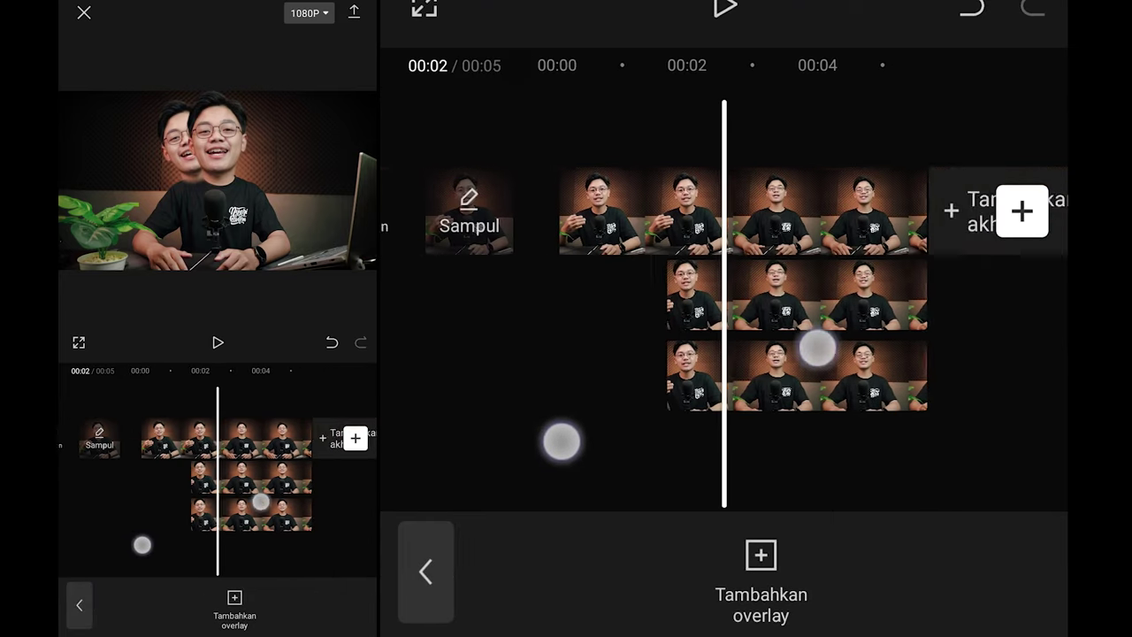
left_click(850, 226)
left_click_drag(714, 614, 636, 613)
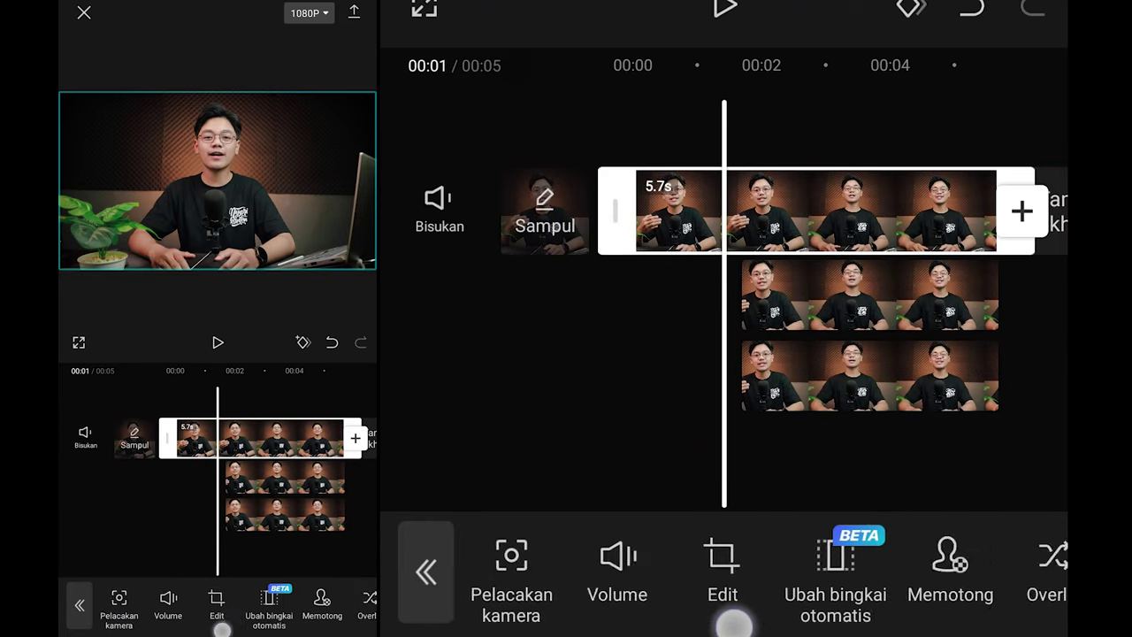
left_click_drag(732, 619, 495, 619)
left_click_drag(960, 561, 796, 602)
left_click(750, 572)
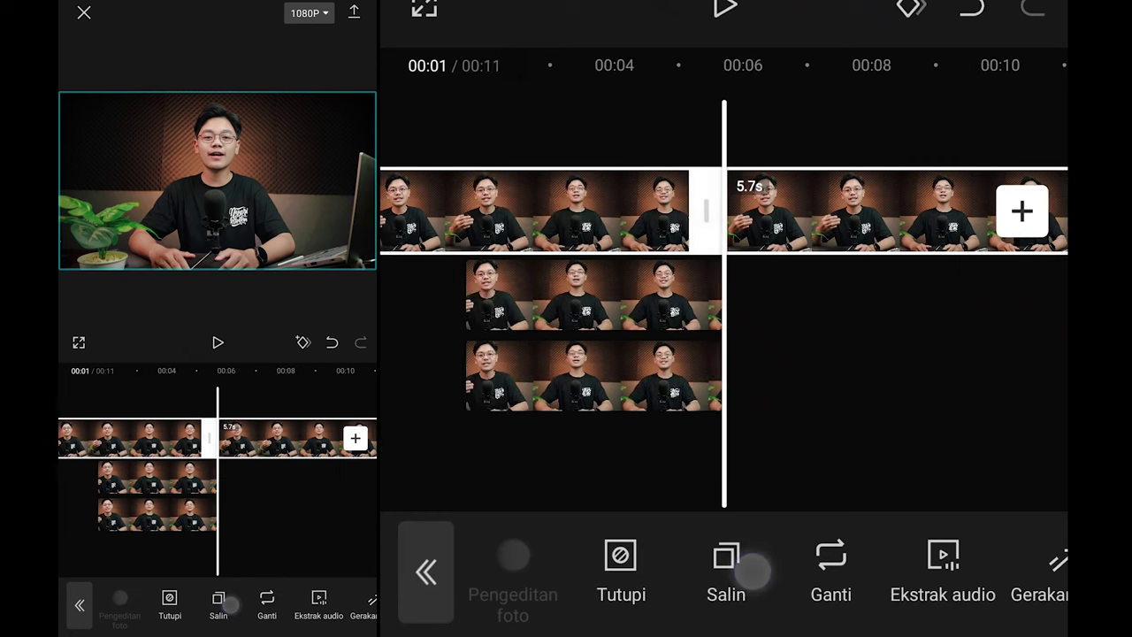
Place the duplicate on a new fourth overlay track starting at the beginning.
left_click_drag(884, 611, 614, 616)
left_click_drag(864, 556, 601, 607)
left_click_drag(495, 601, 929, 601)
left_click_drag(668, 605, 913, 605)
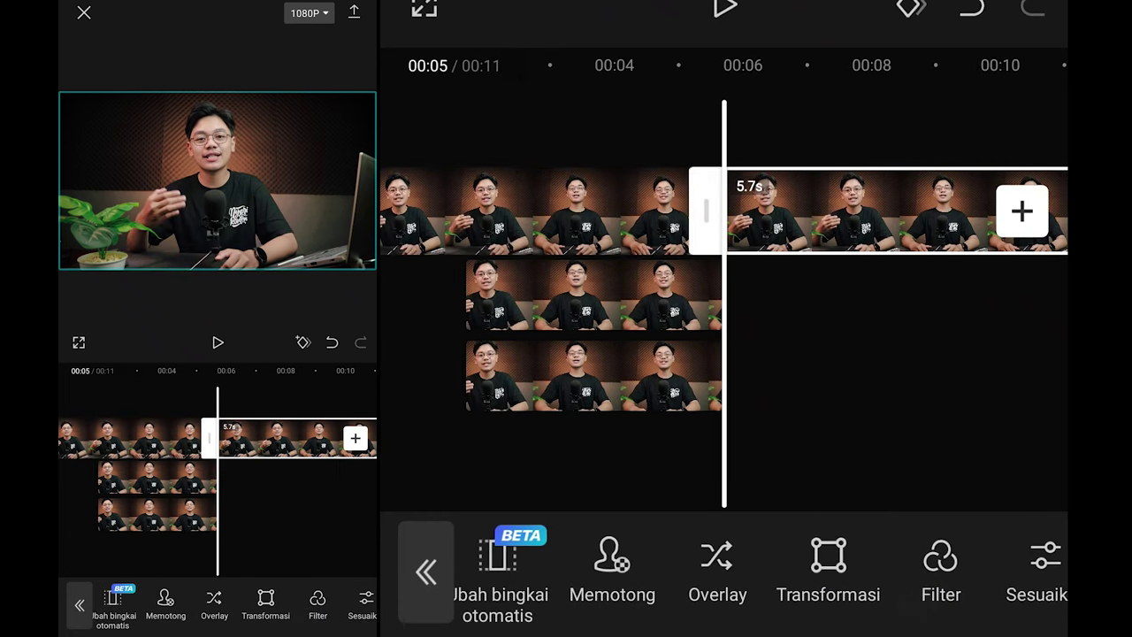
left_click(717, 566)
mouse_move(908, 309)
left_mouse_down()
mouse_move(528, 489)
mouse_move(849, 489)
left_mouse_up()
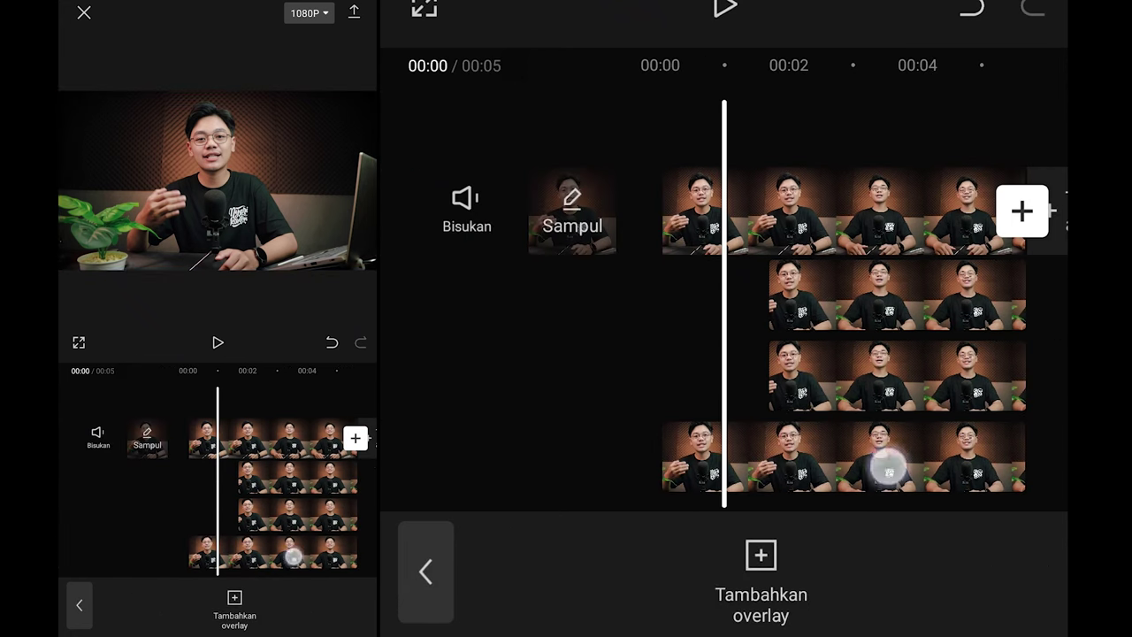
Remove the background from the bottom overlay clip with Hapus latar belakang.
left_click(840, 456)
left_click_drag(930, 573, 433, 573)
left_click(698, 573)
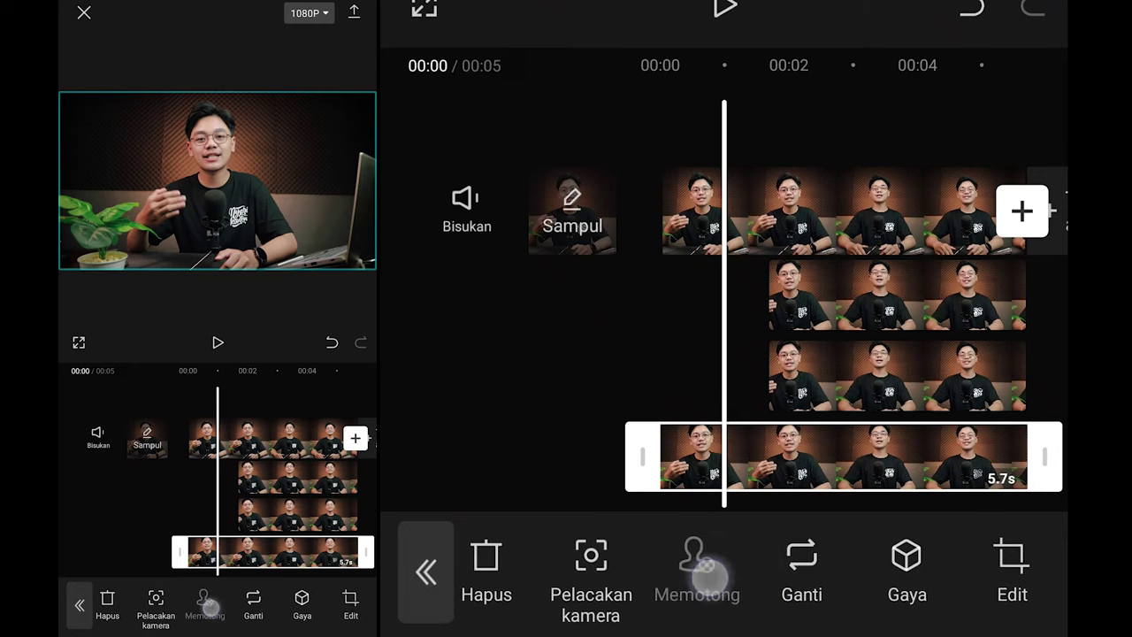
left_click(571, 566)
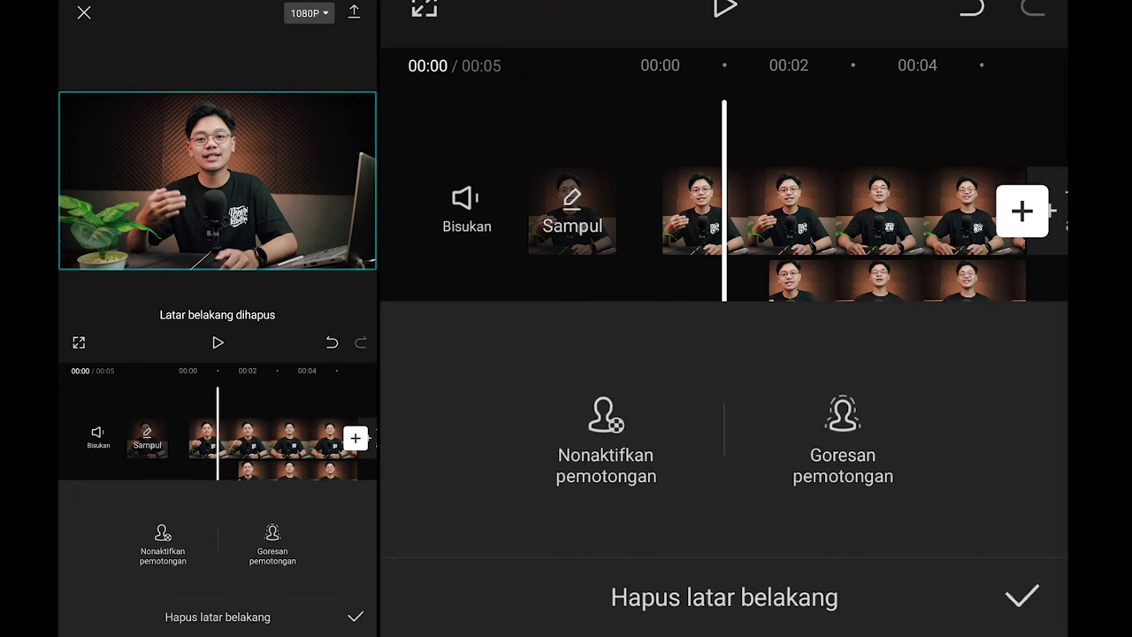
left_click(1021, 598)
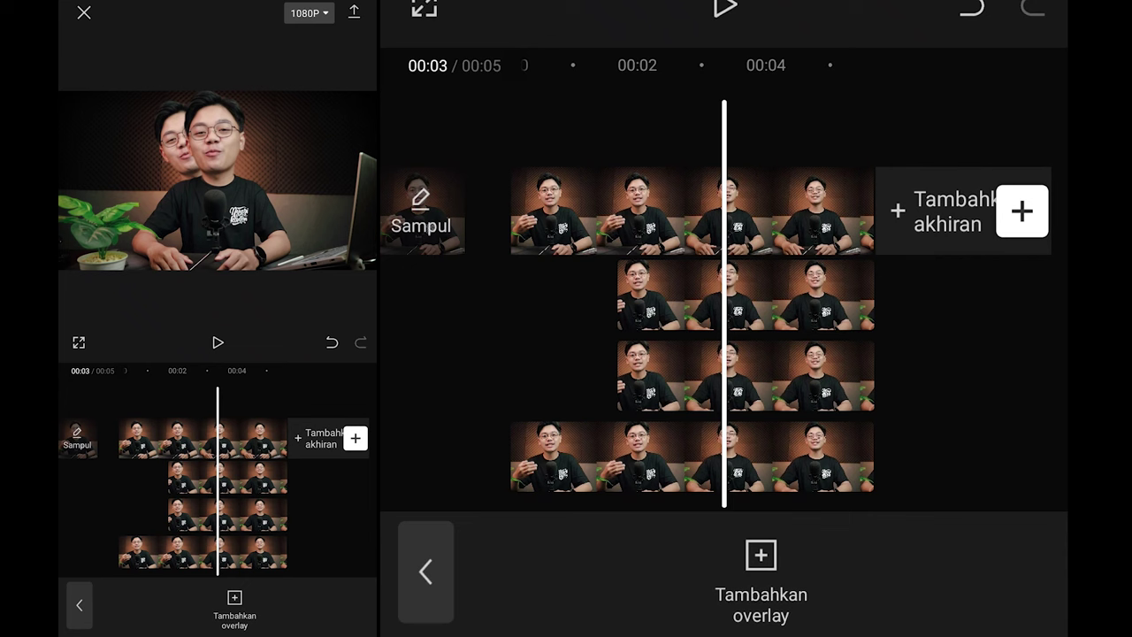
Reselect the bottom overlay clip and bring up its Lapisan layer order.
left_click_drag(619, 372, 690, 372)
left_click(795, 455)
left_click_drag(1017, 575, 808, 591)
left_click_drag(973, 583, 784, 589)
left_click(892, 557)
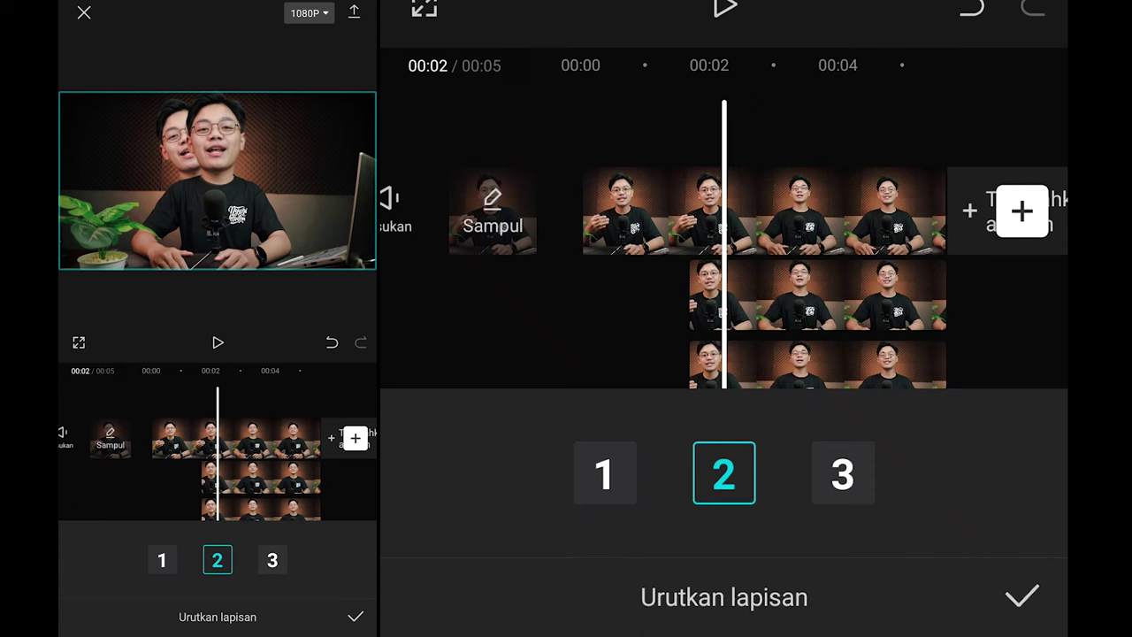
Confirm the layer order, try moving the 4.0s clip up a row and back, then preview.
left_click(1021, 597)
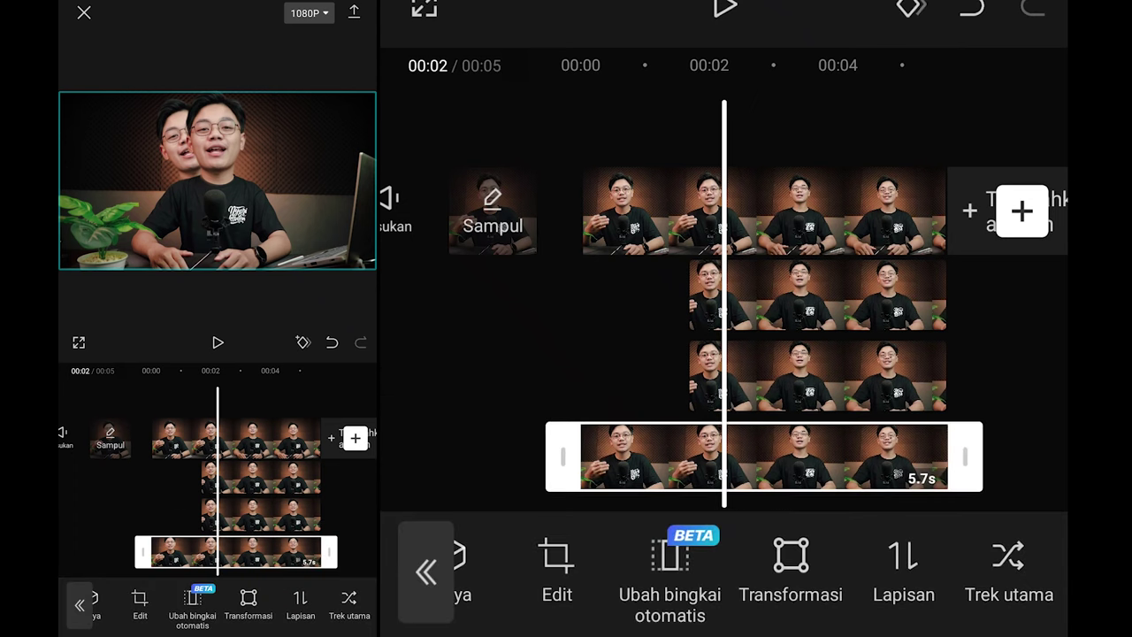
left_click(862, 362)
left_click_drag(872, 376, 872, 296)
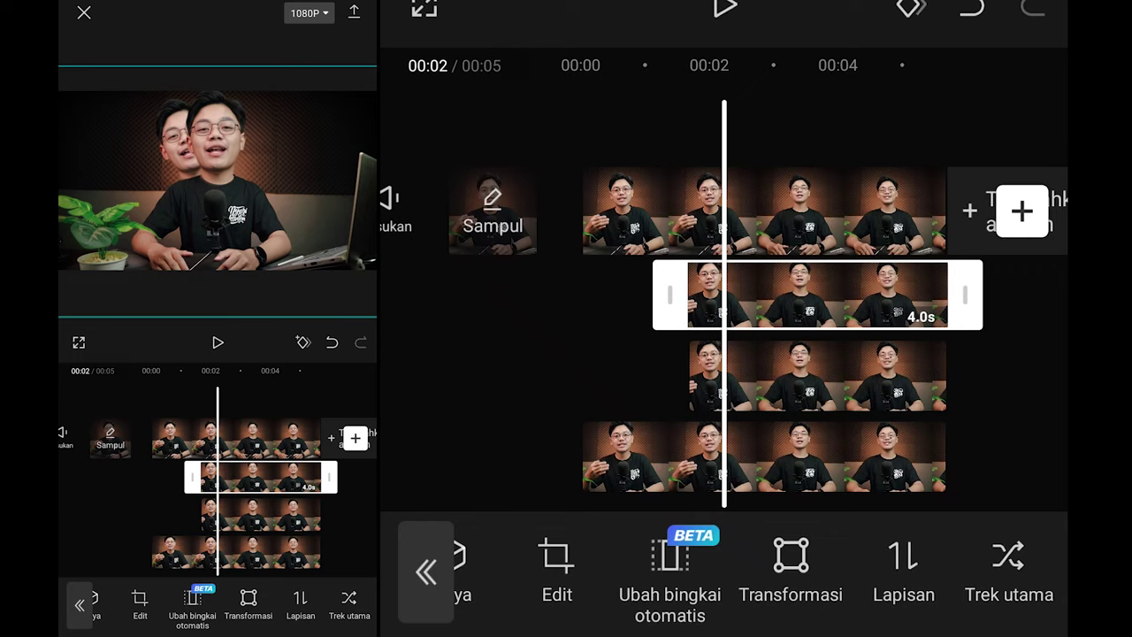
left_click_drag(871, 296, 872, 376)
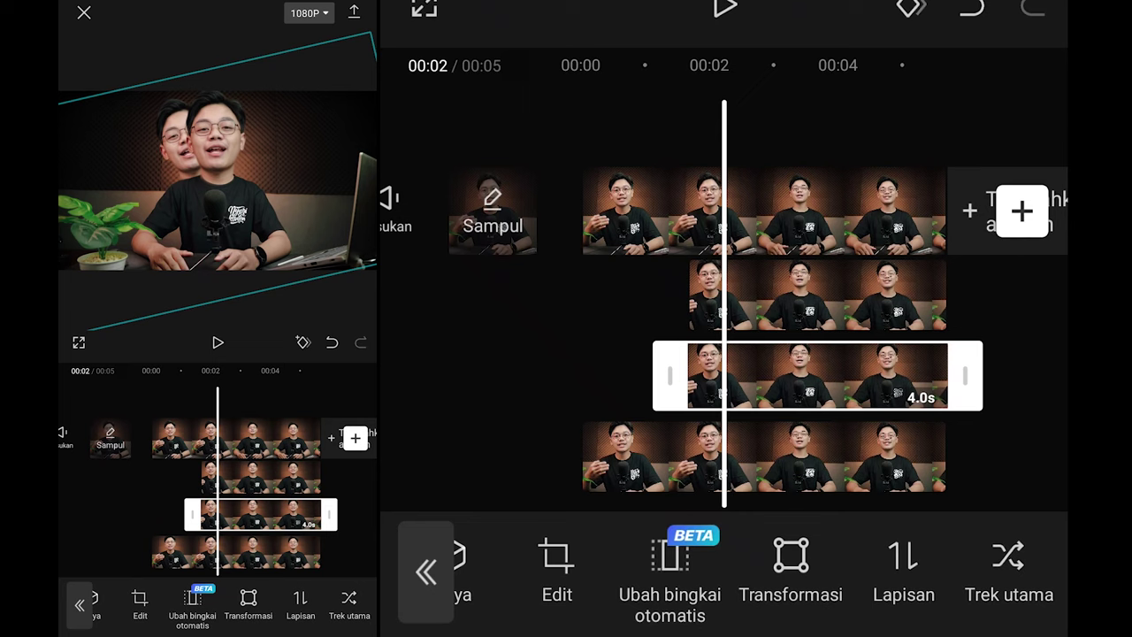
left_click_drag(778, 445, 871, 440)
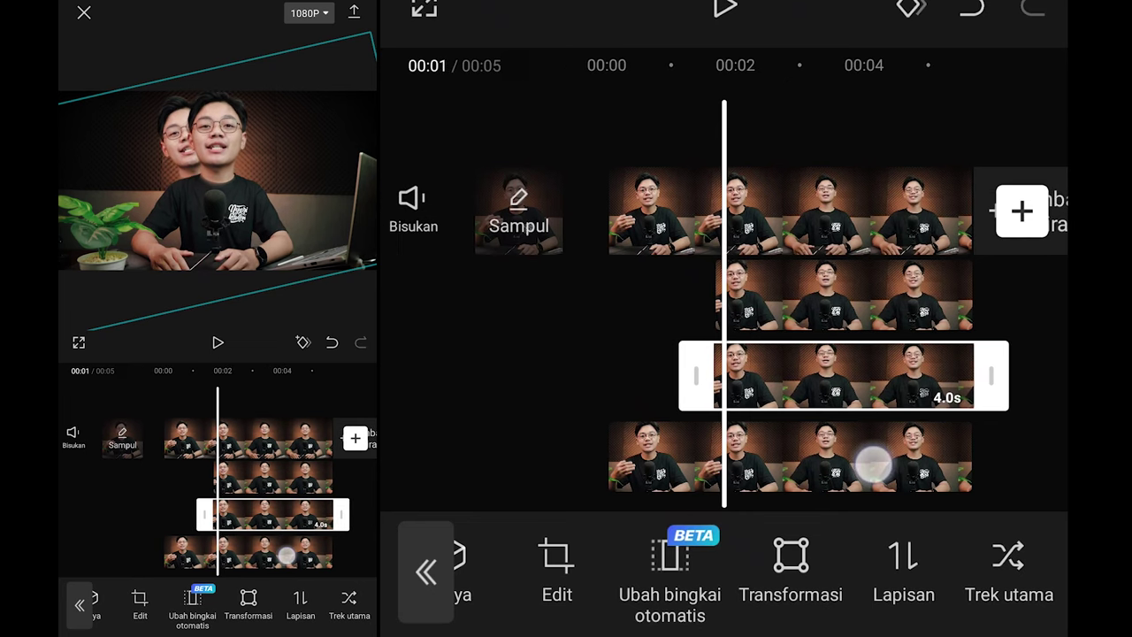
left_click_drag(889, 462, 834, 461)
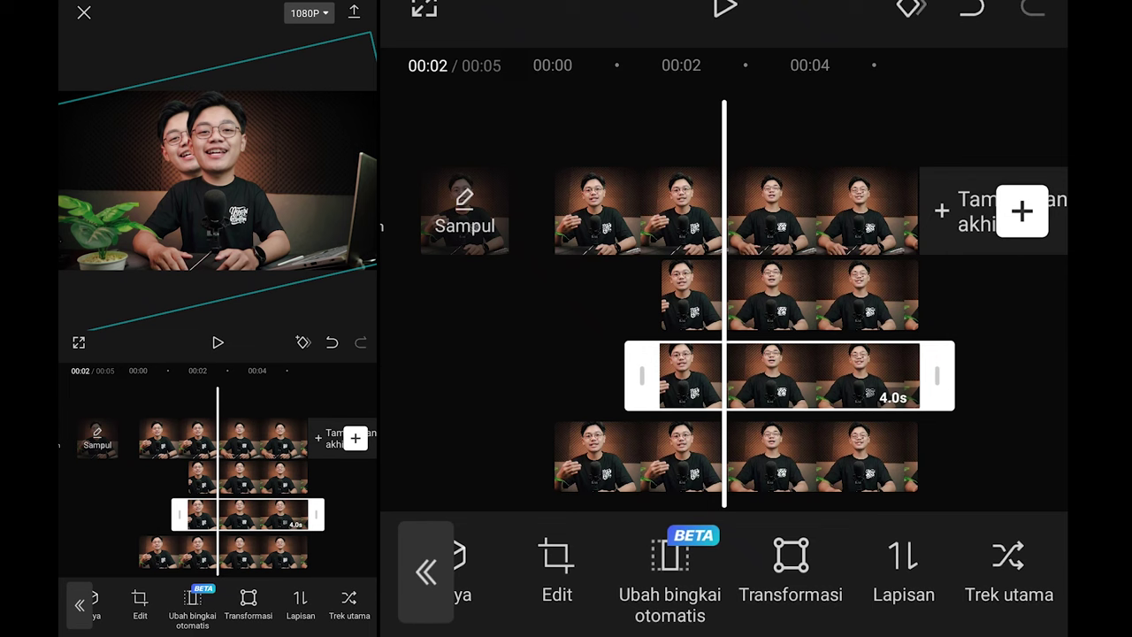
left_click(766, 481)
mouse_move(749, 458)
left_mouse_down()
mouse_move(909, 457)
mouse_move(872, 460)
left_mouse_up()
left_click(724, 7)
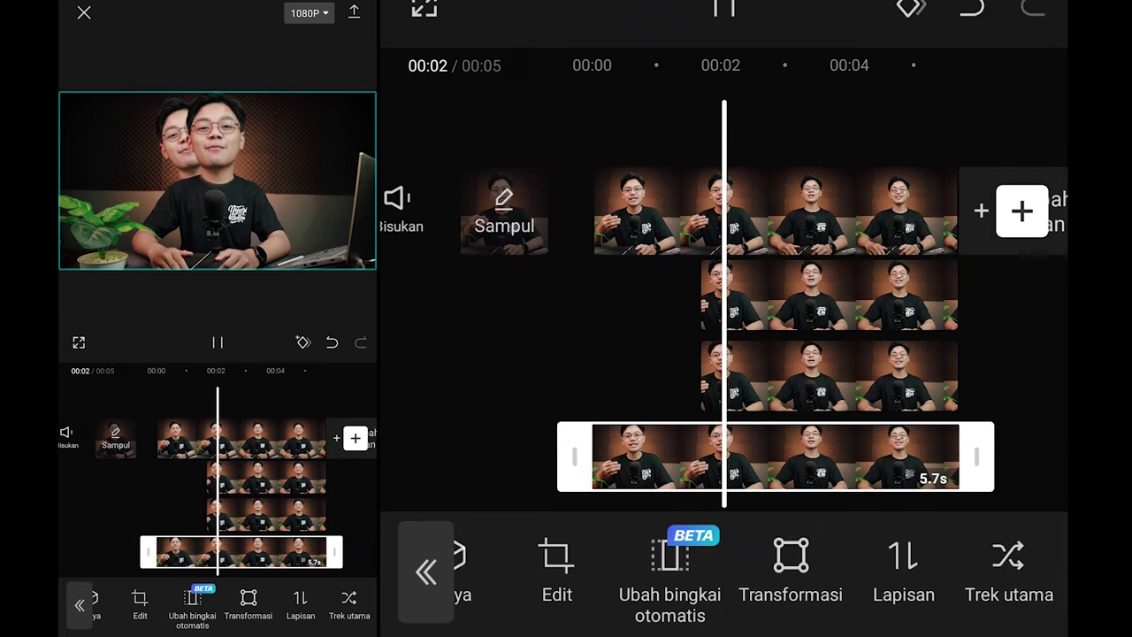
left_click_drag(719, 424, 786, 422)
Duplicate the 4.0s overlay onto a new fourth row, its end aligned with the other clips.
left_click(840, 376)
left_click_drag(902, 576, 838, 597)
left_click(654, 555)
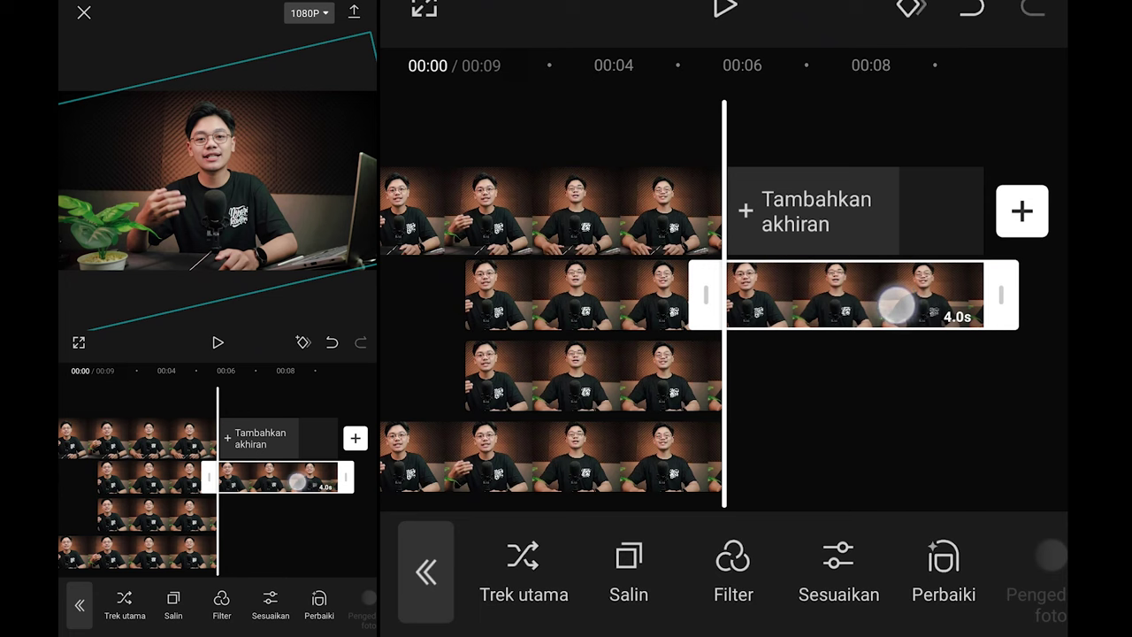
left_click_drag(898, 305, 611, 516)
left_click_drag(569, 472, 595, 491)
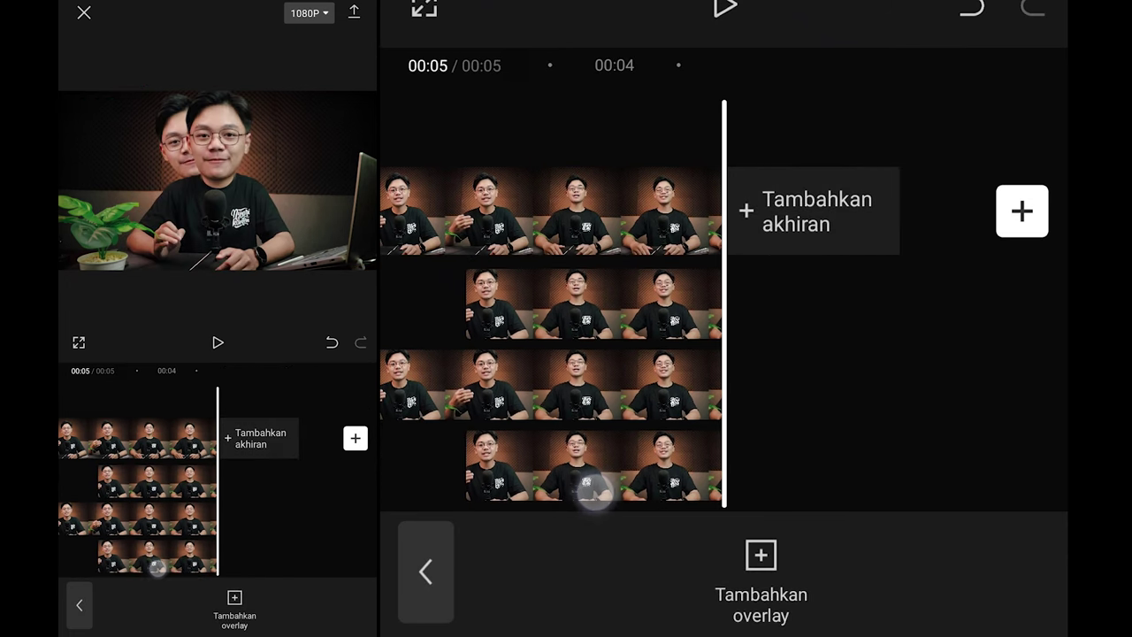
left_click_drag(775, 430, 871, 430)
Place the new fourth-row copy behind the main face with Lapisan 2.
left_click(769, 466)
left_click_drag(885, 575, 628, 574)
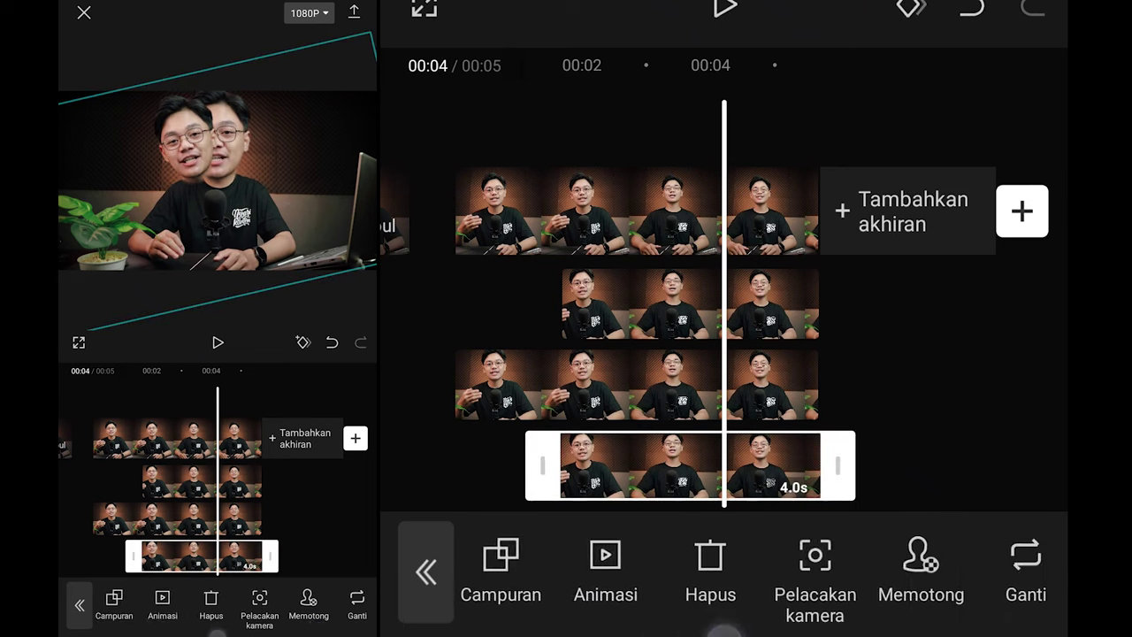
left_click_drag(750, 607, 568, 607)
left_click_drag(896, 587, 819, 587)
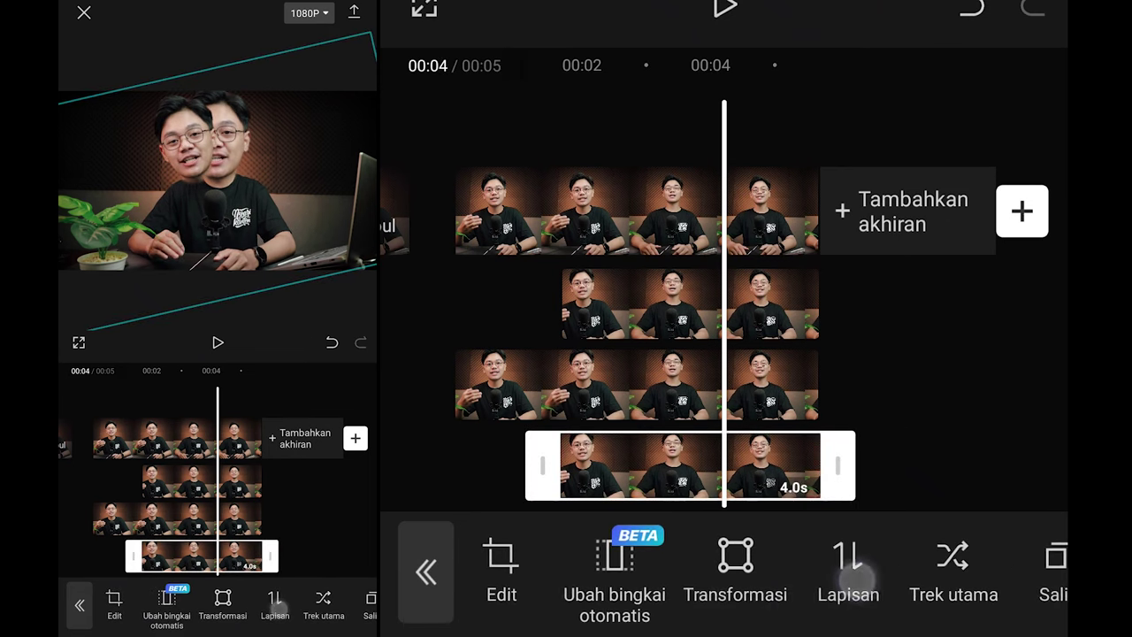
left_click(846, 557)
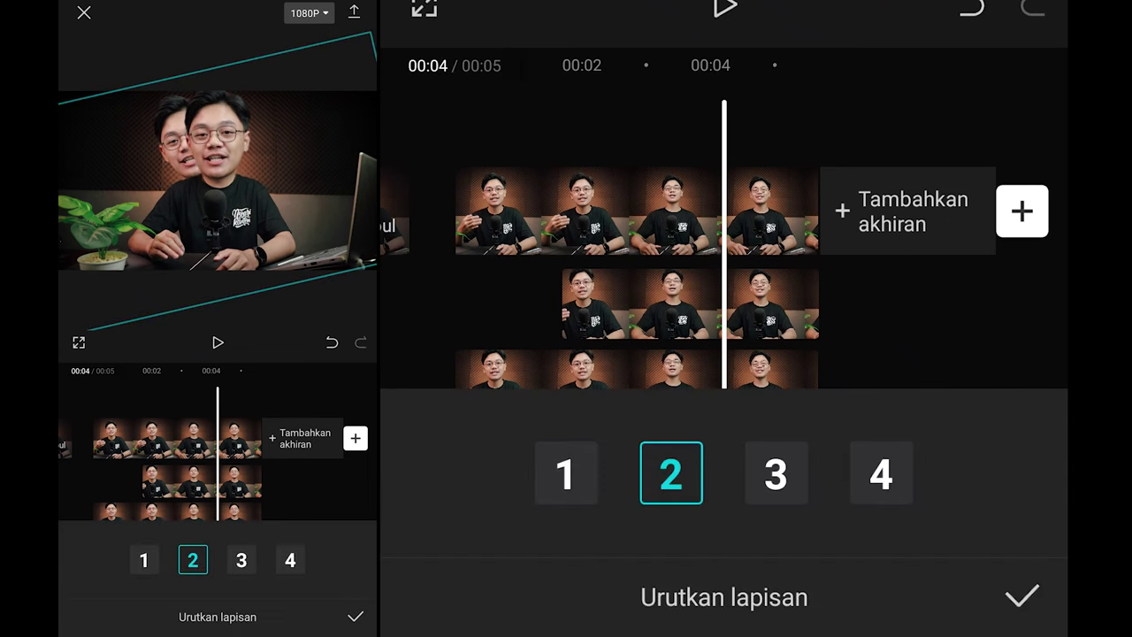
left_click(1021, 597)
Tilt the copy the opposite way to 13°.
mouse_move(973, 607)
left_mouse_down()
mouse_move(834, 607)
mouse_move(967, 586)
left_mouse_up()
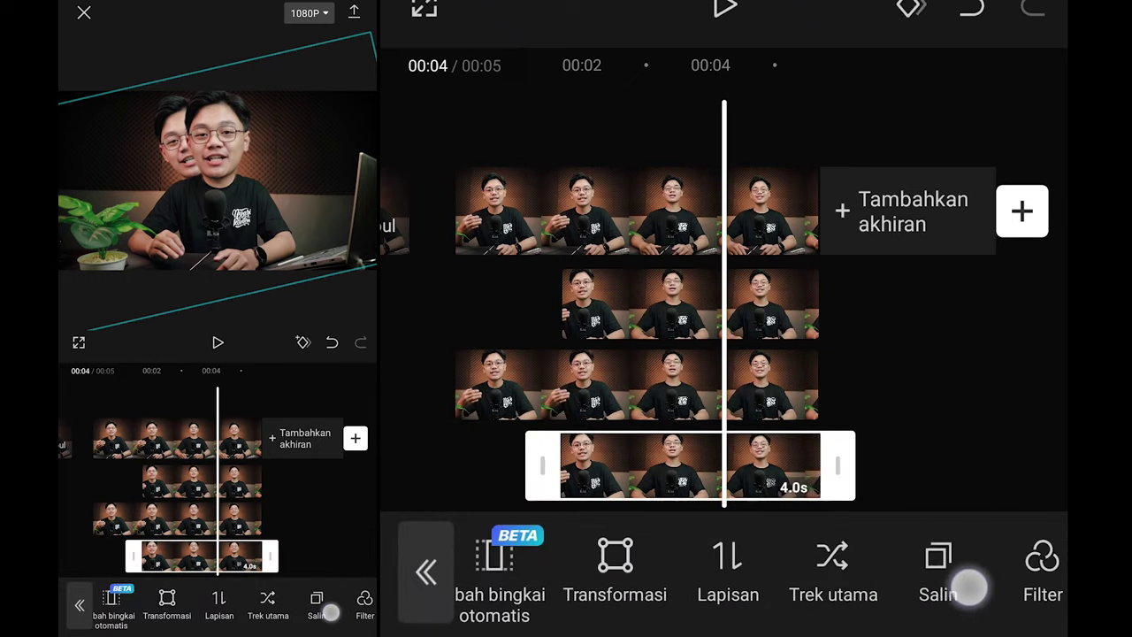
left_click(672, 558)
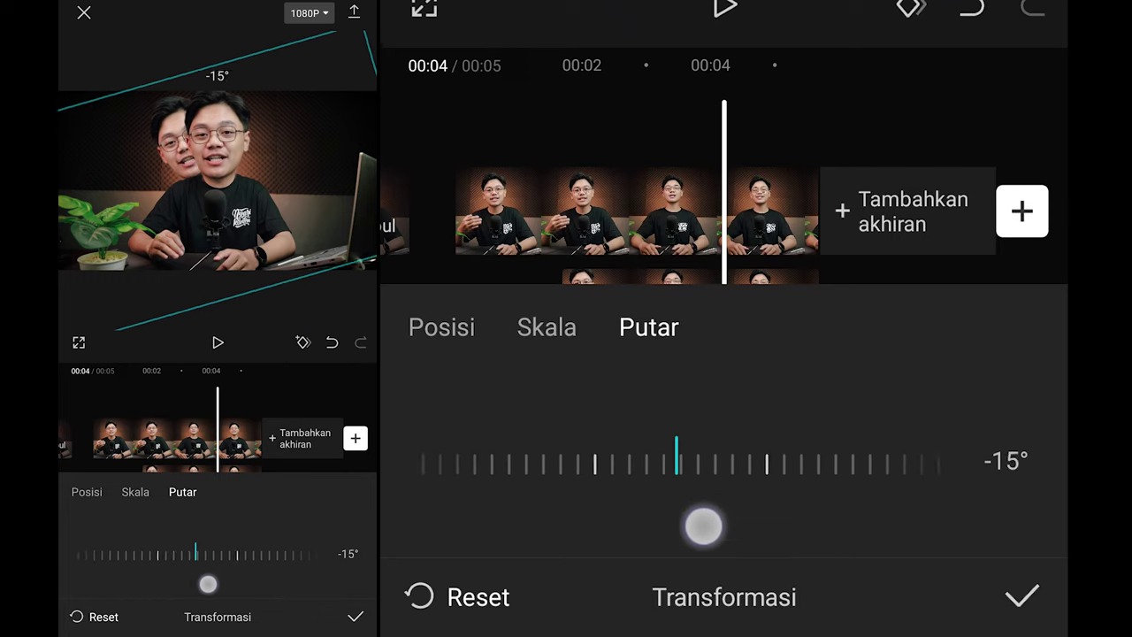
left_click_drag(703, 527, 539, 545)
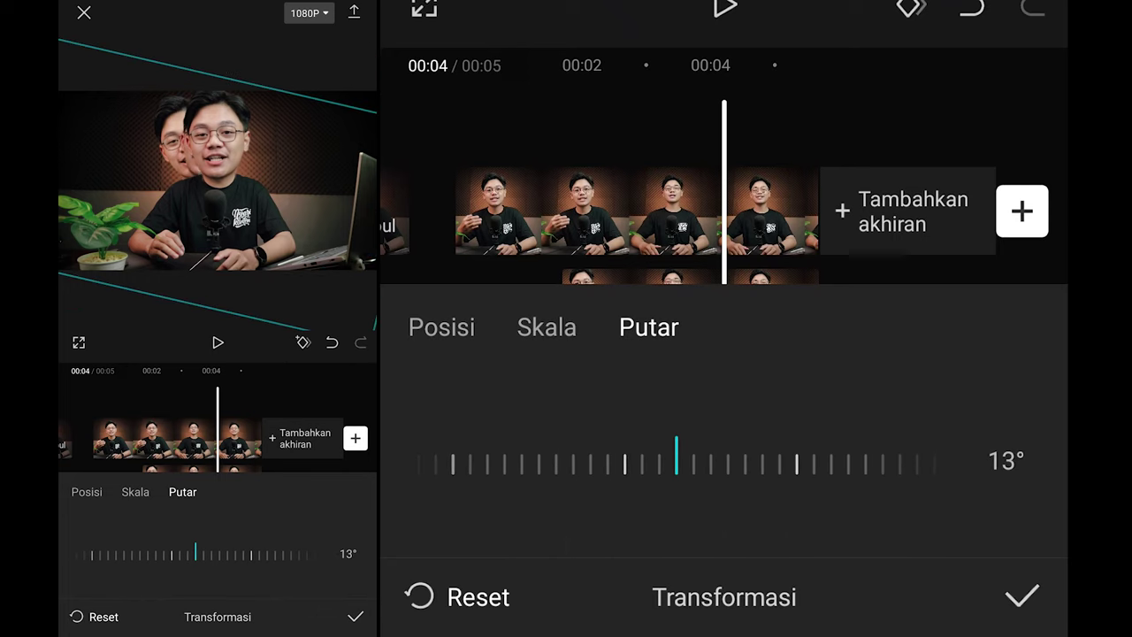
left_click(1021, 597)
left_click(1019, 599)
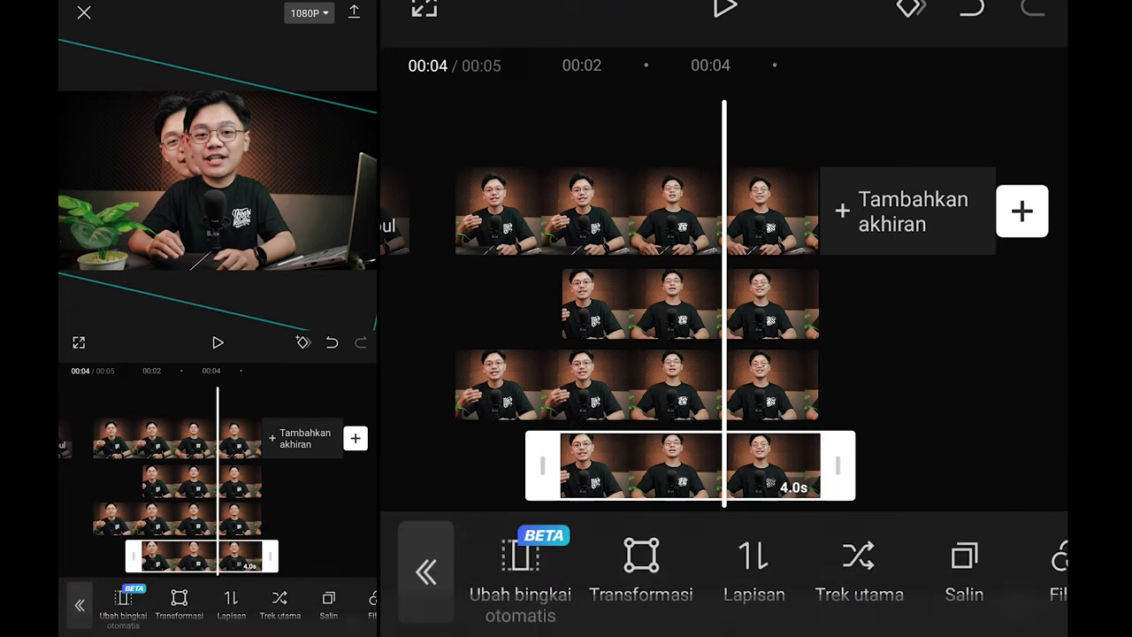
Shift the copy to the speaker's right at X 30, Y 44.
left_click(643, 559)
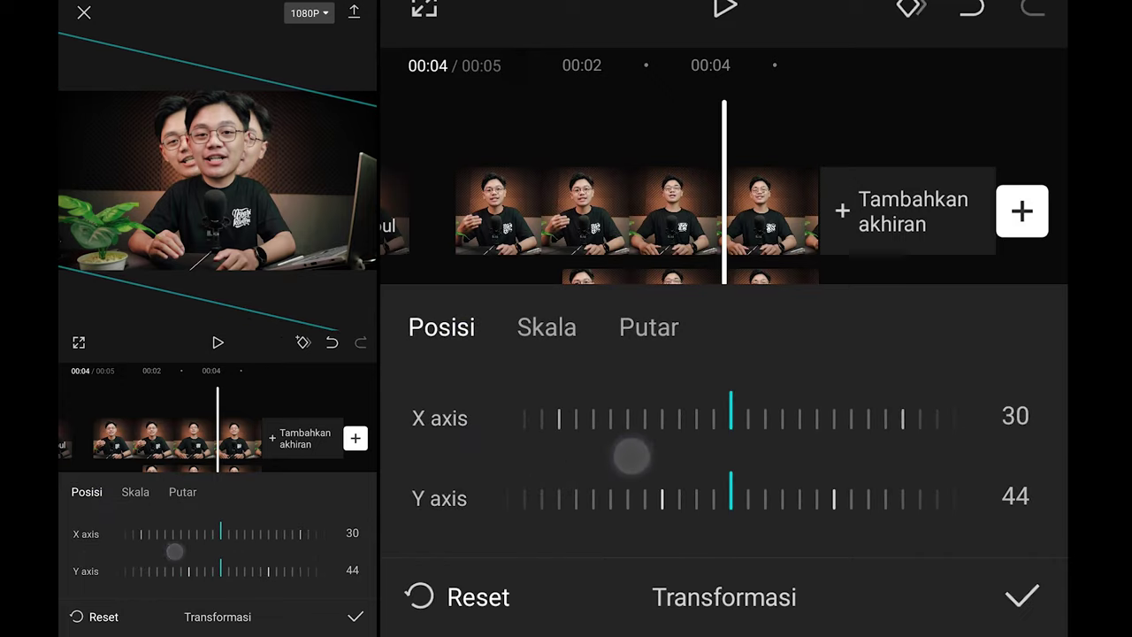
left_click(1021, 596)
left_click_drag(911, 570, 779, 570)
left_click(704, 566)
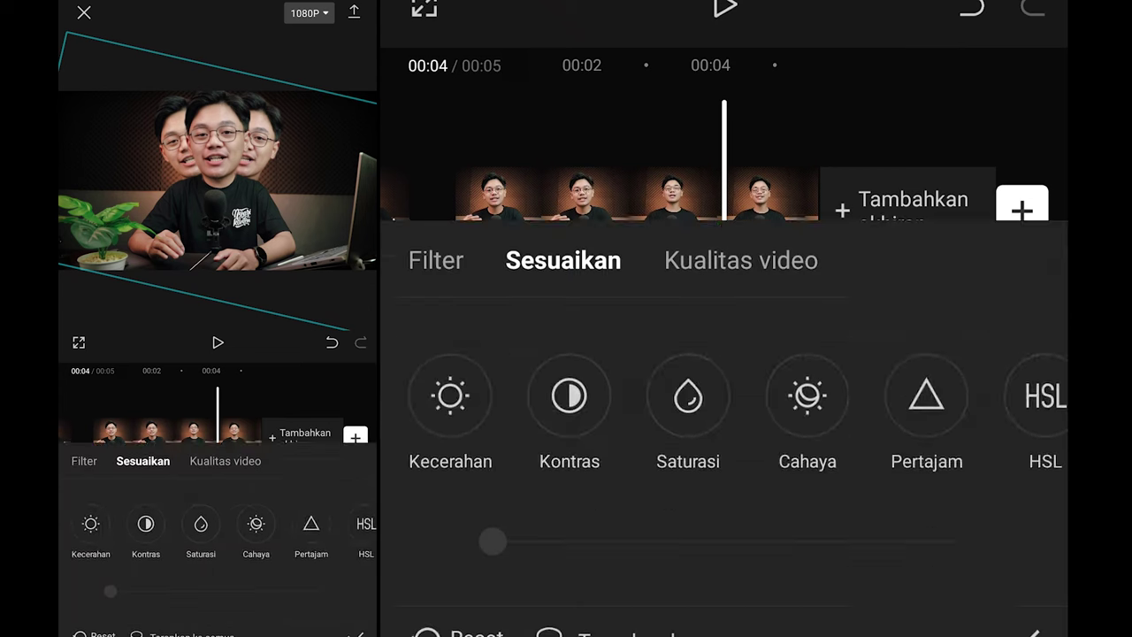
Lower the right-hand copy's Saturasi to turn it grey.
left_click_drag(885, 457, 778, 458)
left_click(734, 354)
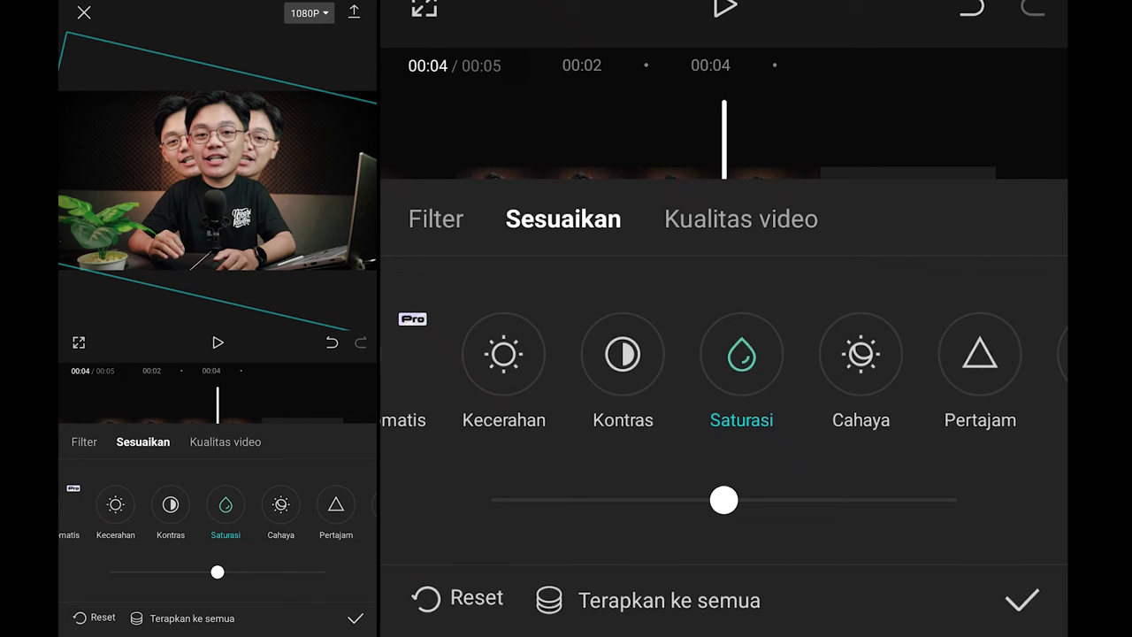
left_click(1022, 600)
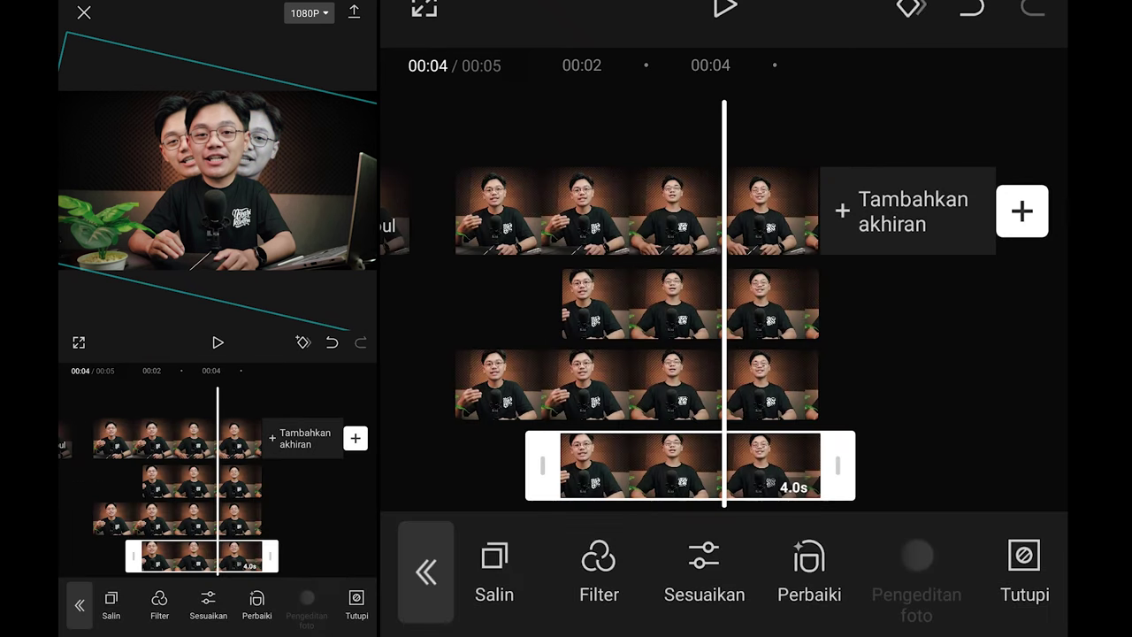
Push the third-row head copy to the lowest layer with Lapisan 1.
left_click(690, 303)
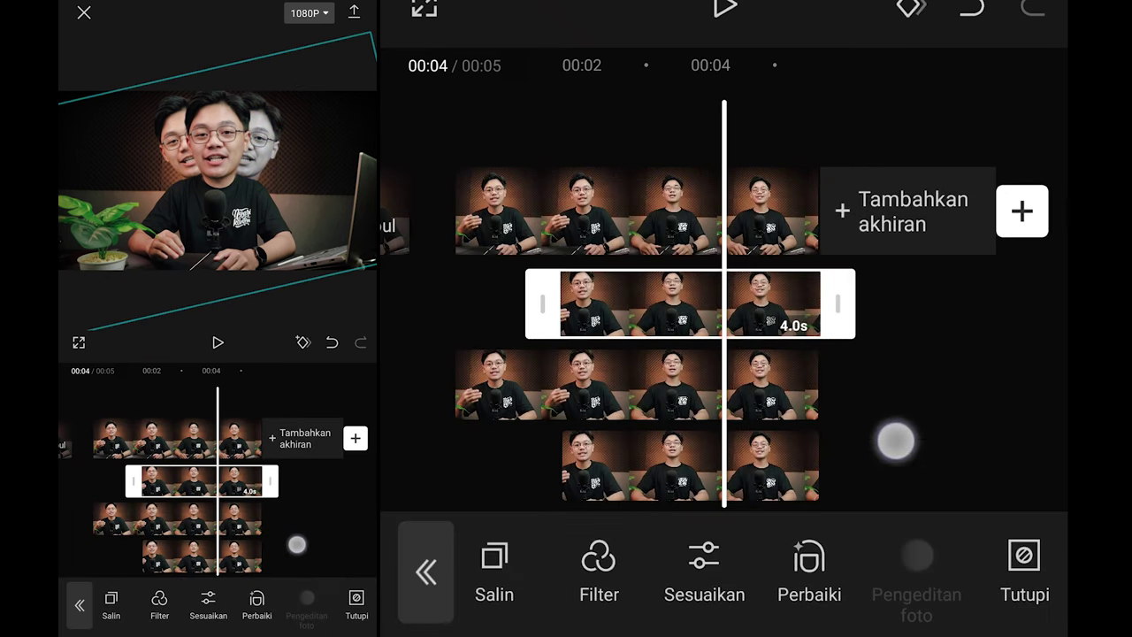
left_click(832, 375)
left_click(743, 395)
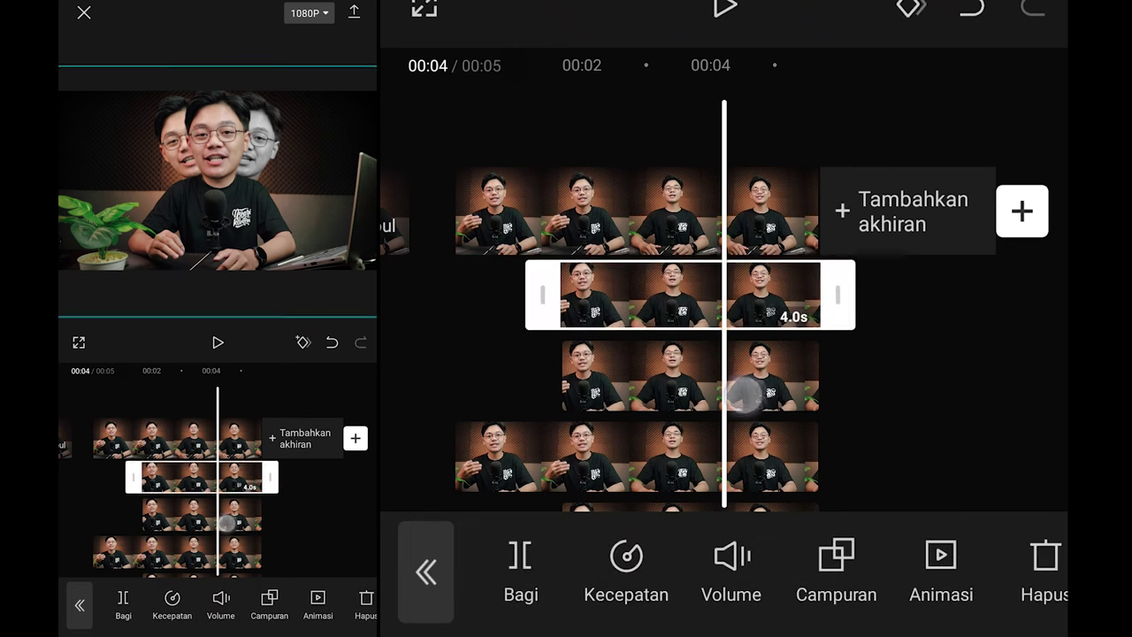
left_click_drag(972, 575, 766, 581)
left_click(954, 570)
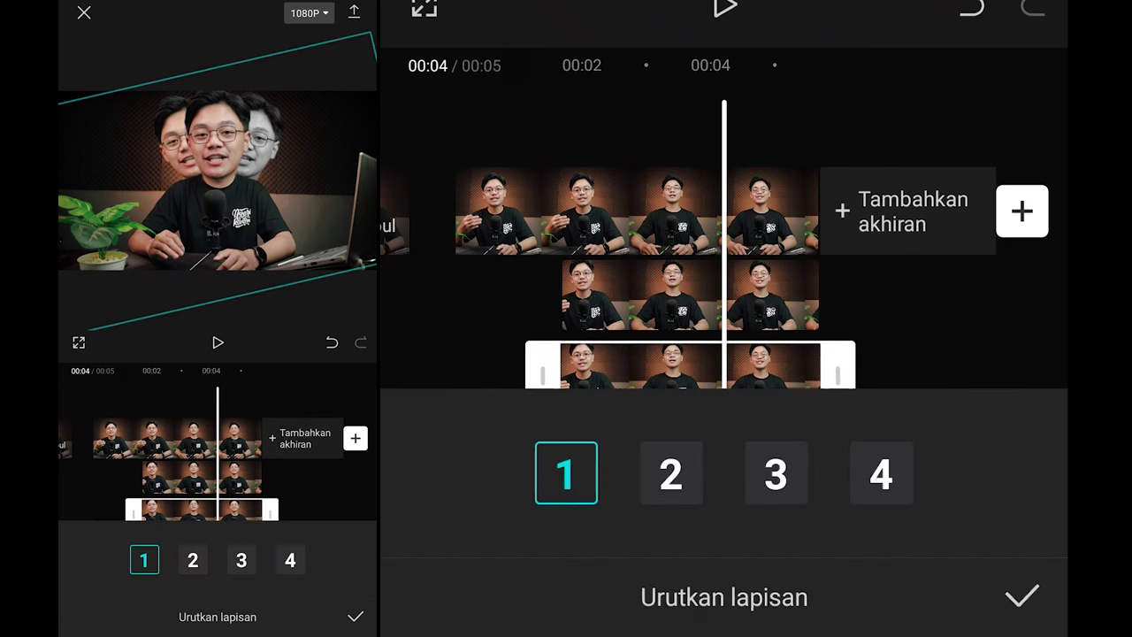
left_click(1037, 590)
Check that copy's colour adjustments, then play the edit from the start.
mouse_move(619, 575)
left_mouse_down()
mouse_move(973, 596)
mouse_move(776, 593)
left_mouse_up()
left_click_drag(1017, 591, 814, 607)
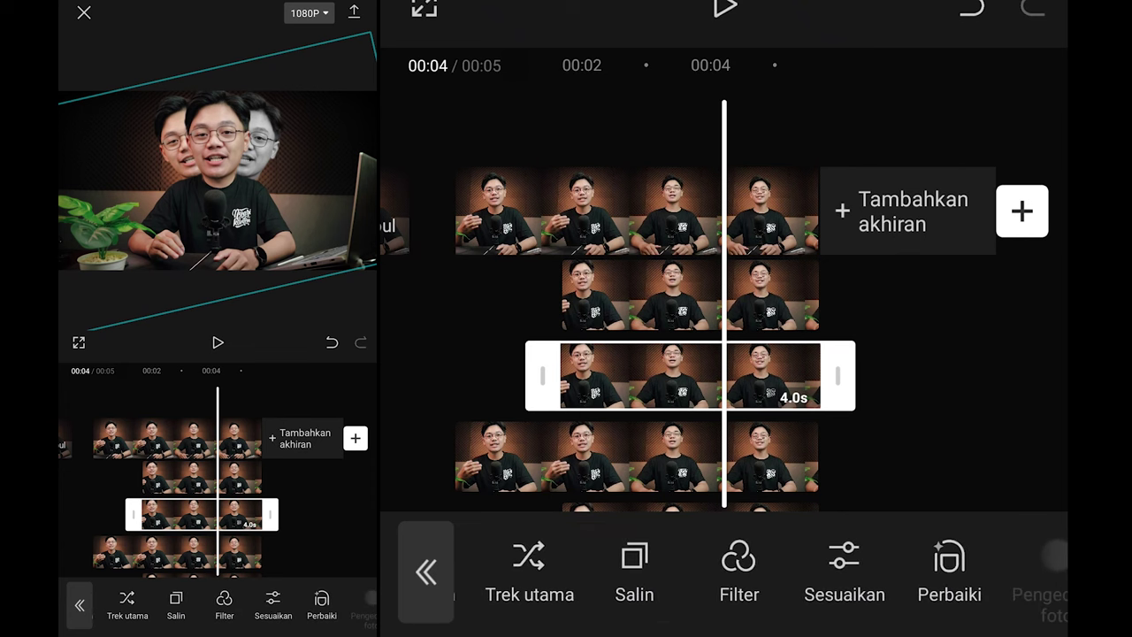
left_click(852, 575)
left_click(1021, 600)
left_click(424, 570)
left_click(725, 7)
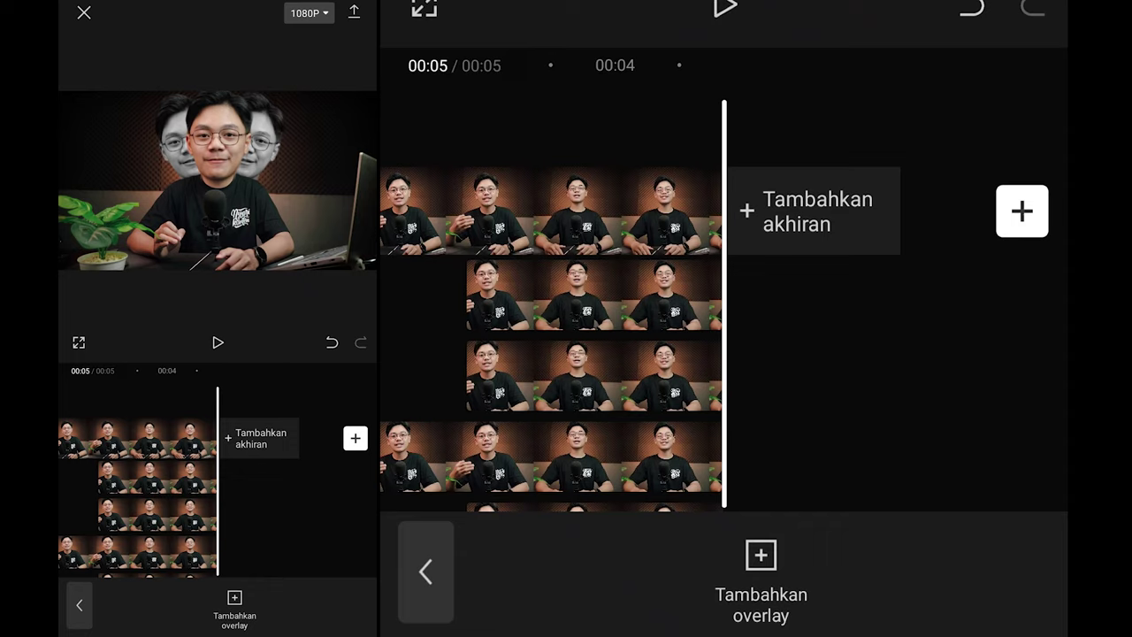
left_click(741, 9)
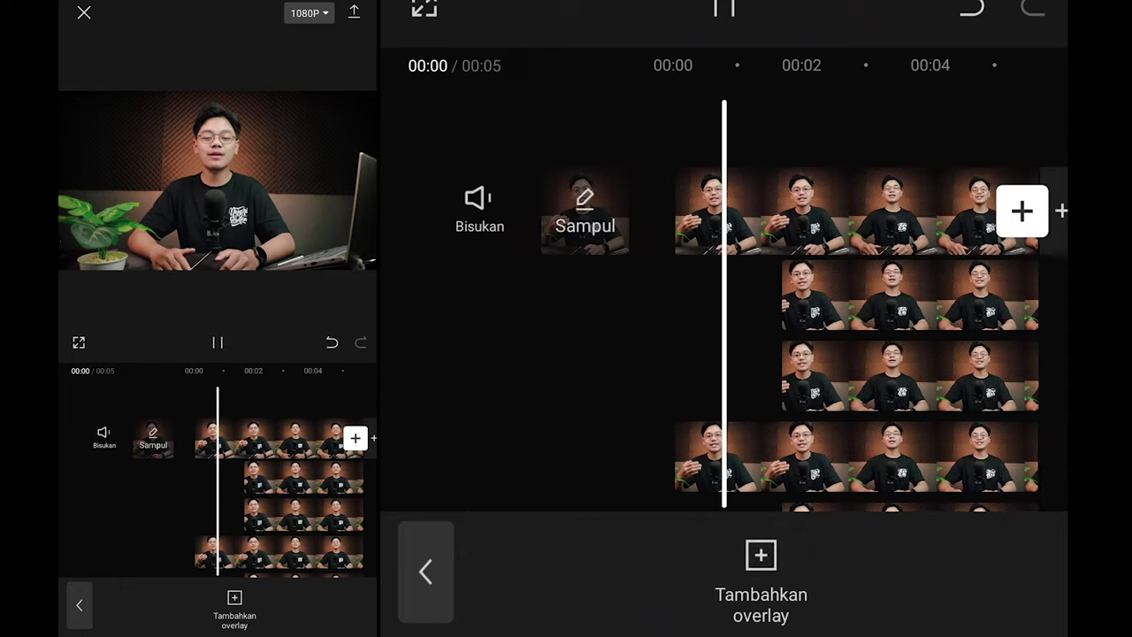